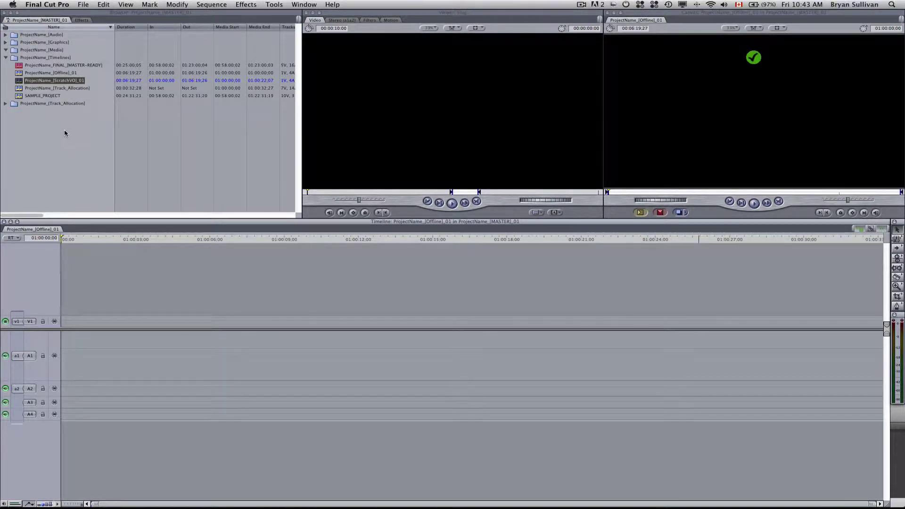
Set the Audio/Video Settings device control preset to Sony HDV FireWire and confirm.
left_click(45, 3)
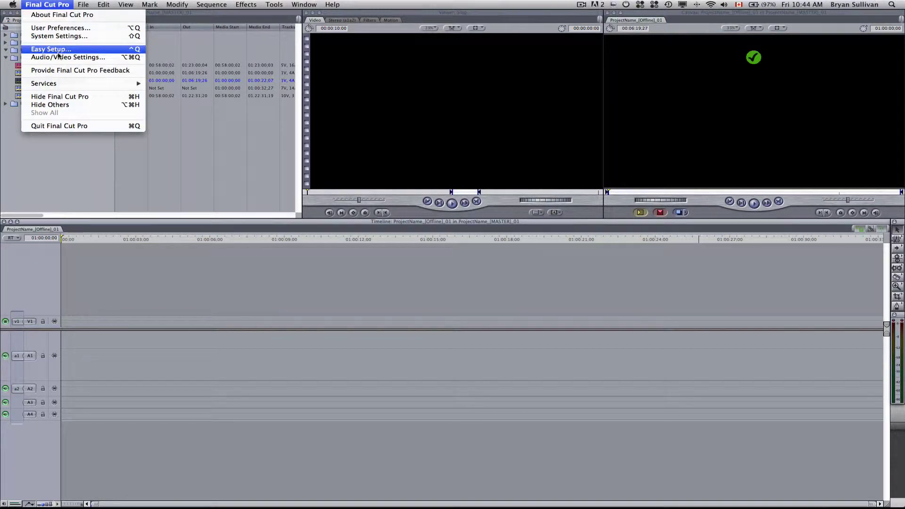
left_click(57, 57)
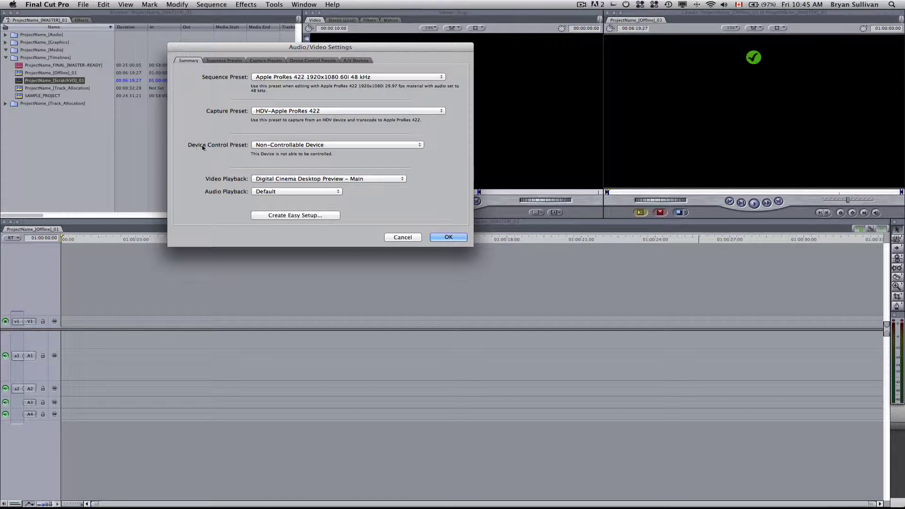
left_click(288, 146)
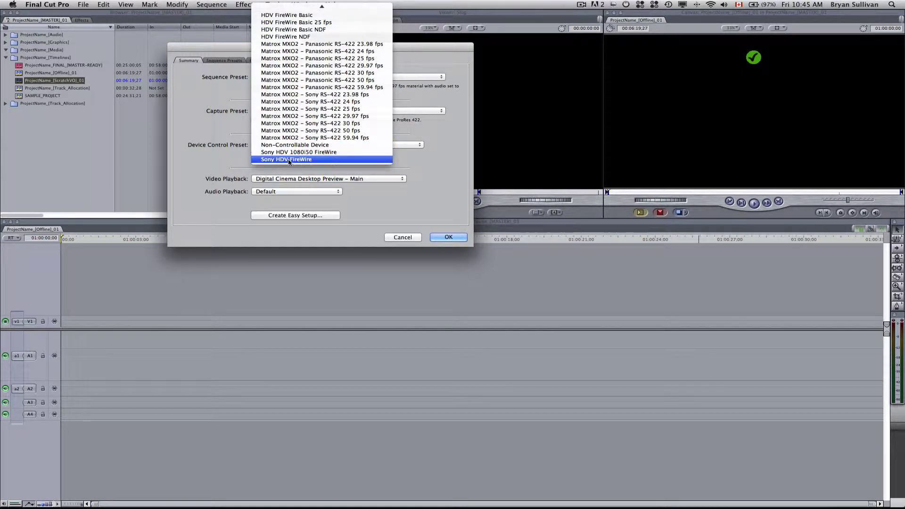
left_click(285, 161)
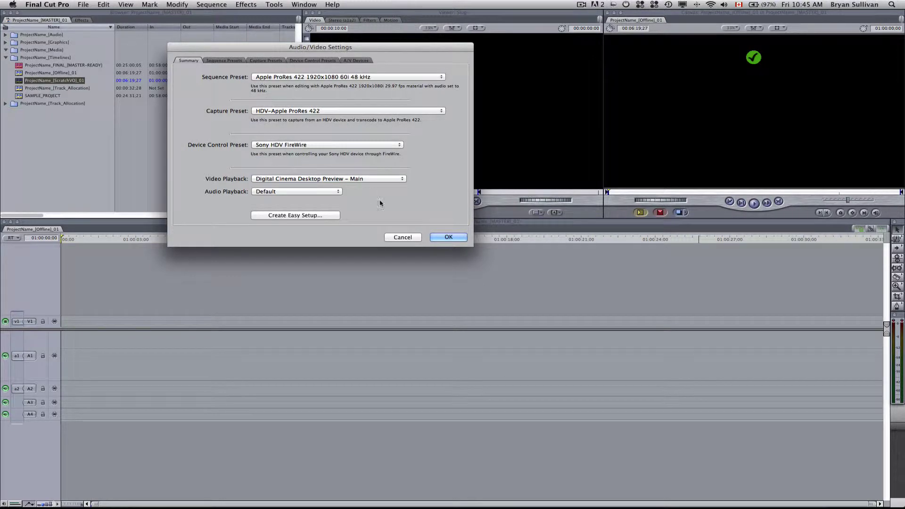
left_click(448, 238)
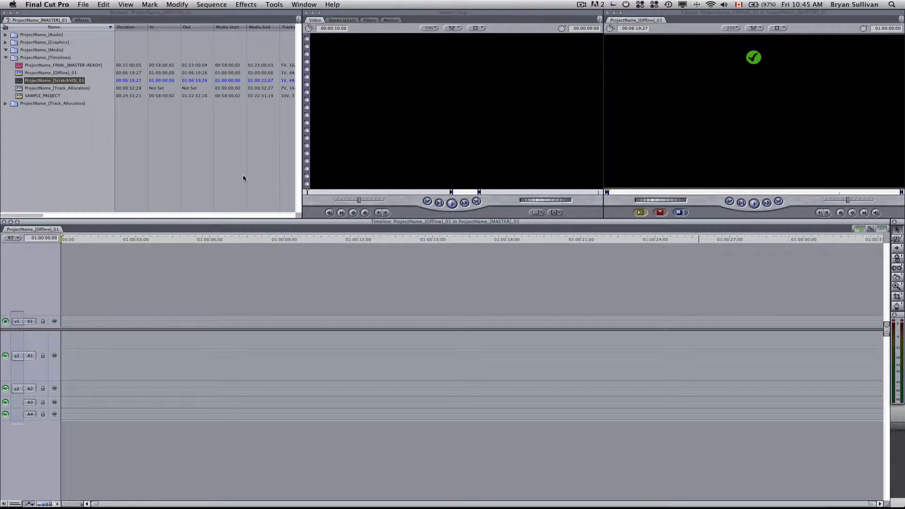
Capture the HDV tape footage through Log and Capture, naming the clip Helicopter.
left_click(83, 5)
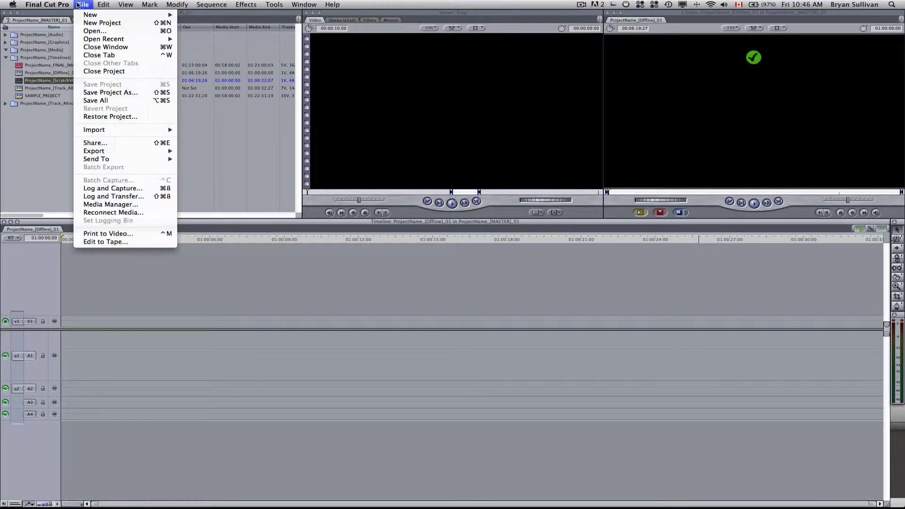
left_click(124, 190)
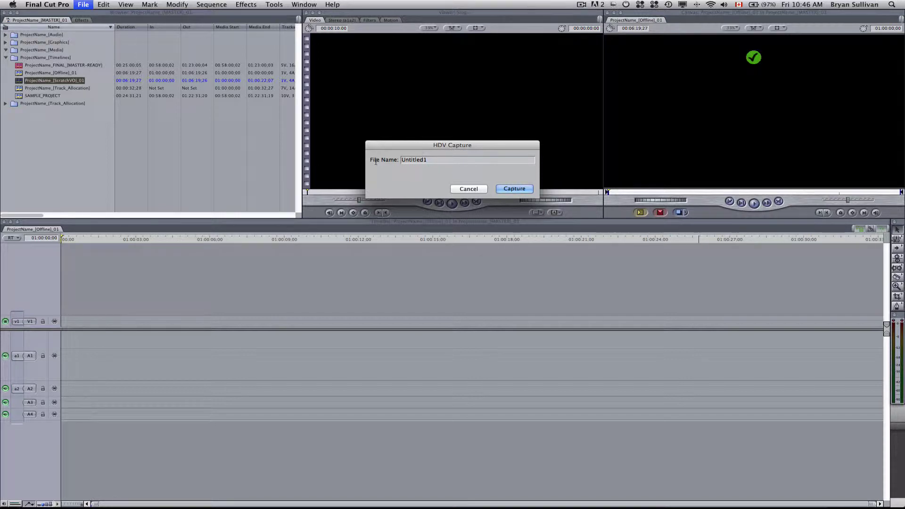
type("Helicopter Landing 01")
left_click(514, 189)
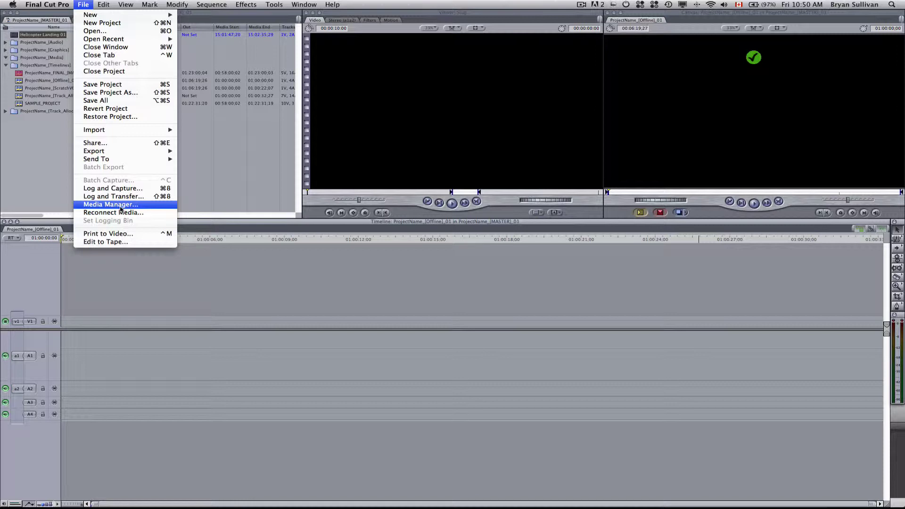
left_click(119, 206)
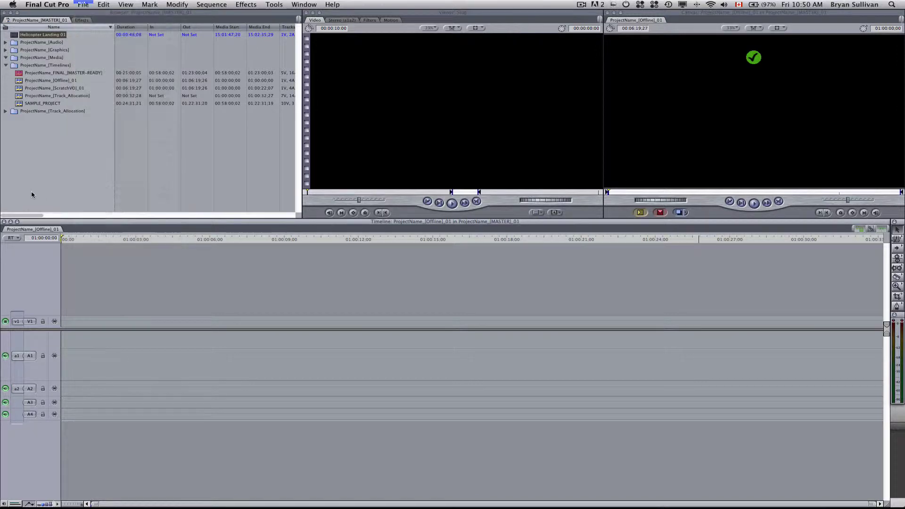
left_click(83, 5)
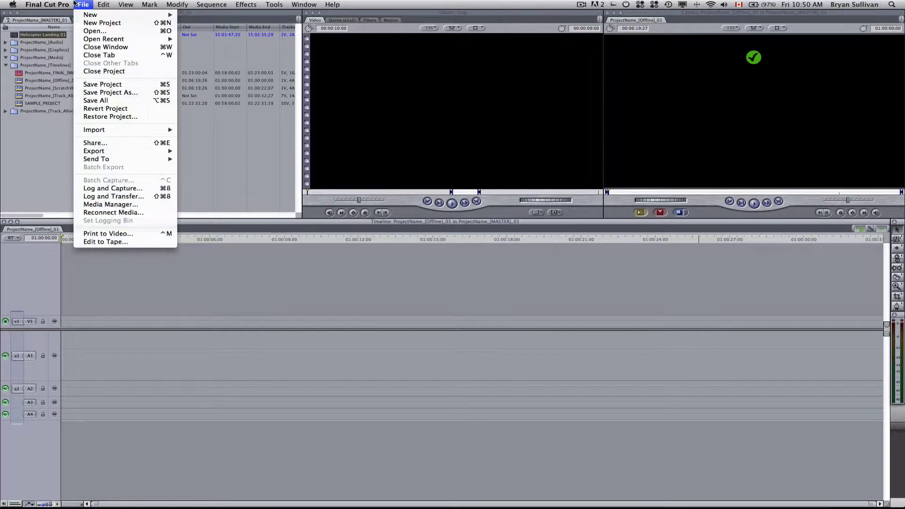
left_click(122, 189)
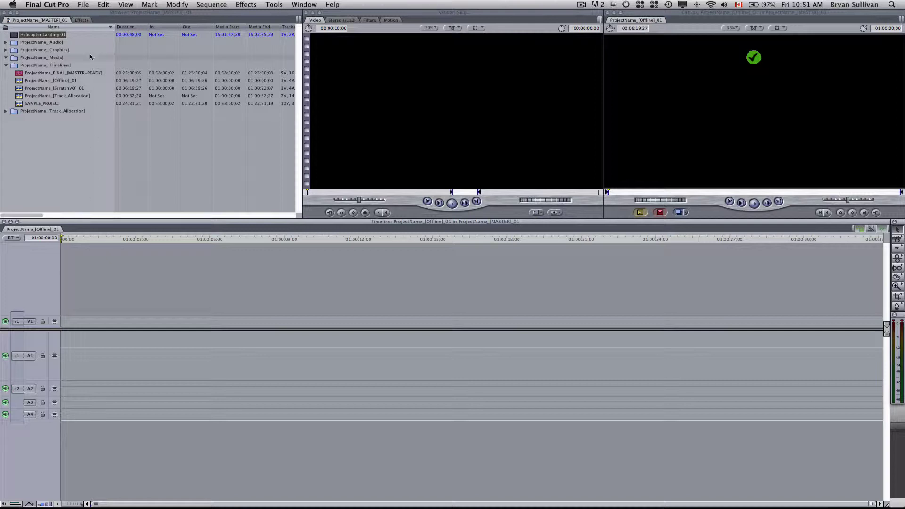
left_click(57, 4)
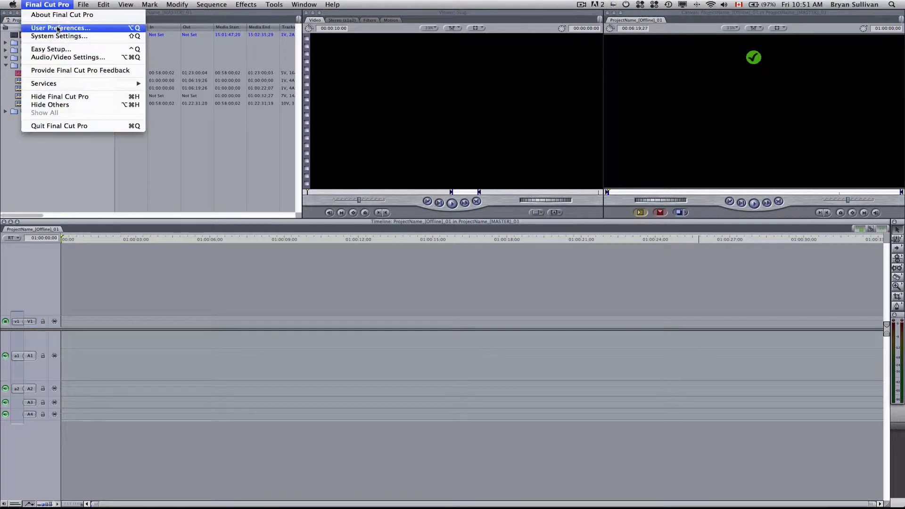
left_click(56, 30)
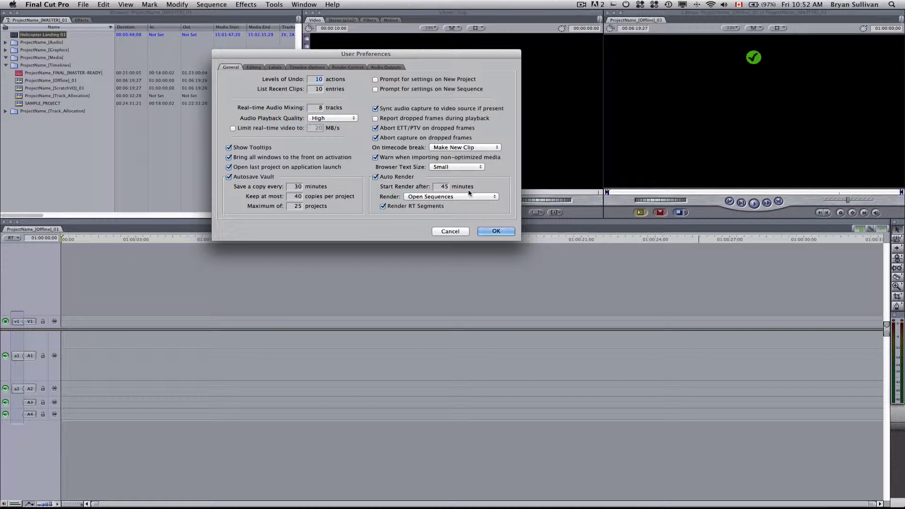
left_click(497, 232)
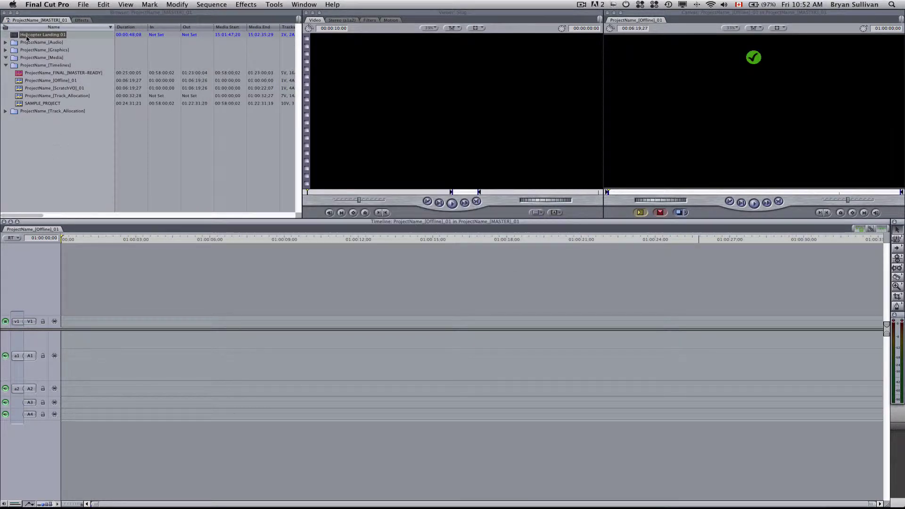
Create a new bin named HDV Footage inside the ProjectName_[Media] bin.
left_click(23, 35)
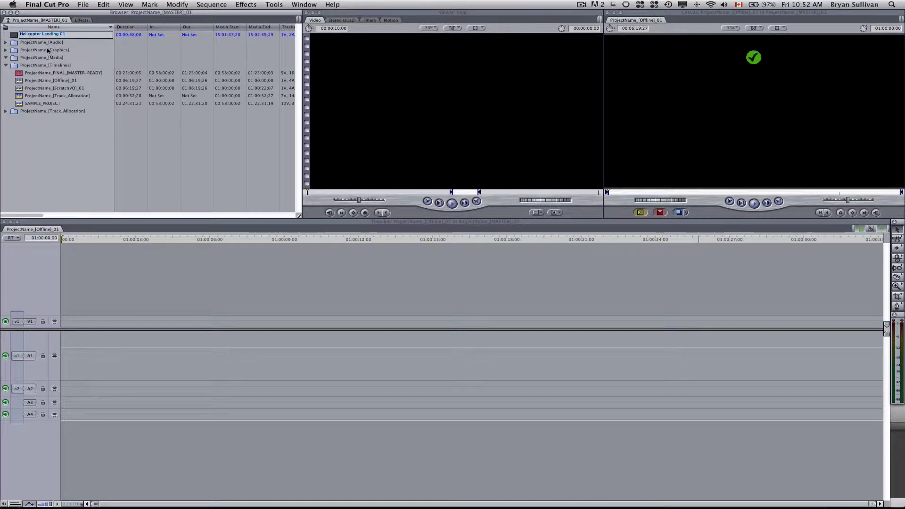
left_click(13, 57)
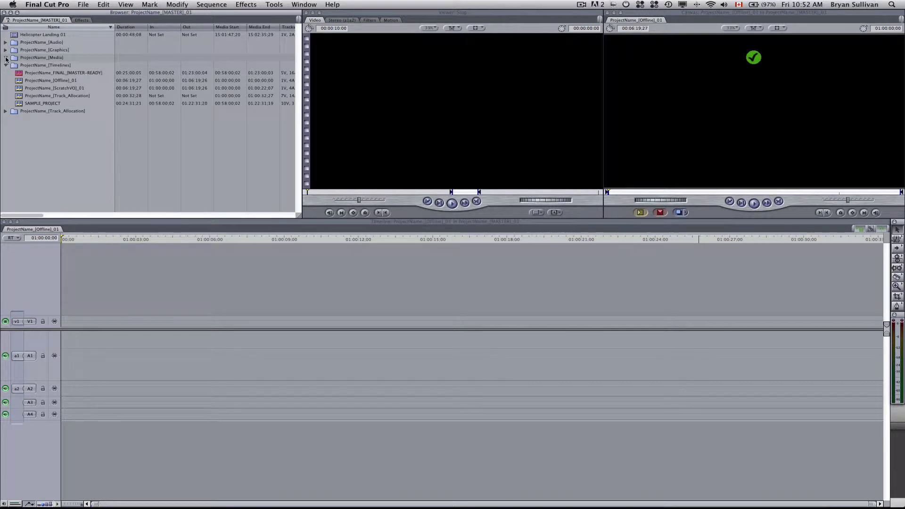
double_click(14, 60)
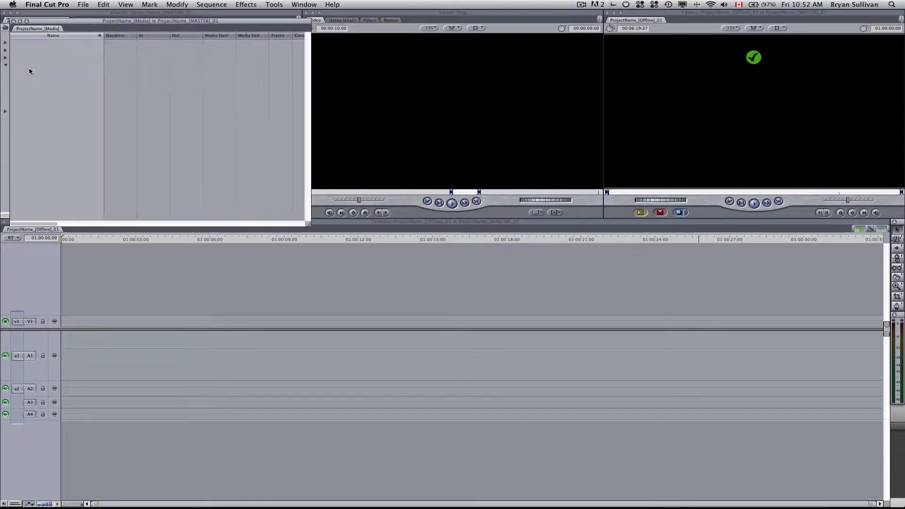
right_click(32, 66)
left_click(53, 86)
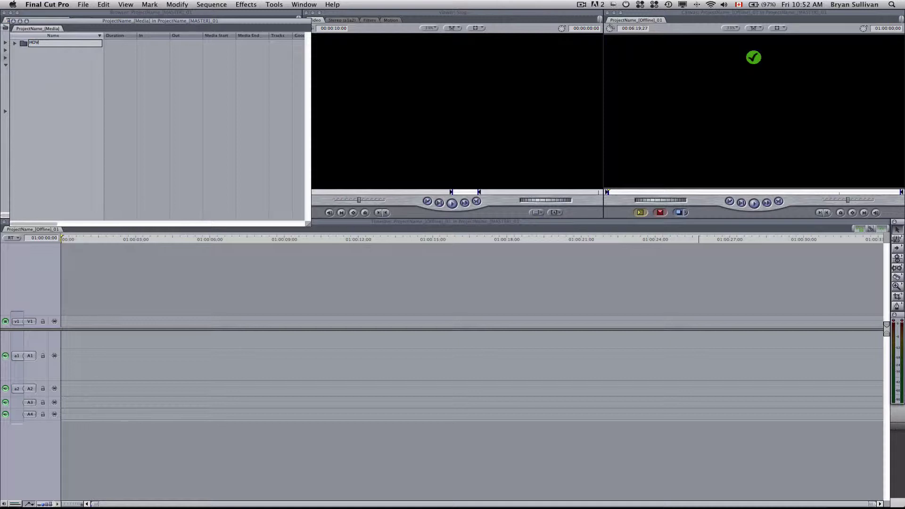
type("HDV Footage")
key("Return")
left_click(14, 20)
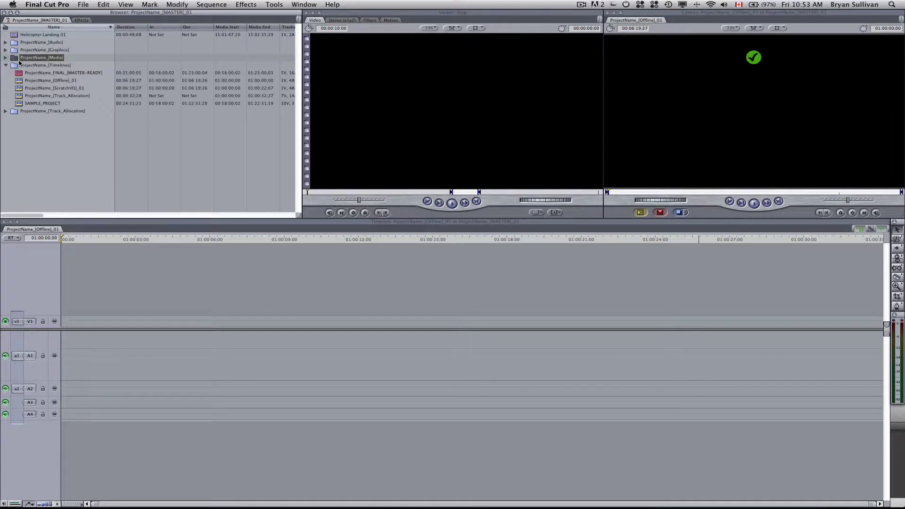
Move the Helicopter Landing 01 clip into the HDV Footage bin and expand it.
left_click(5, 57)
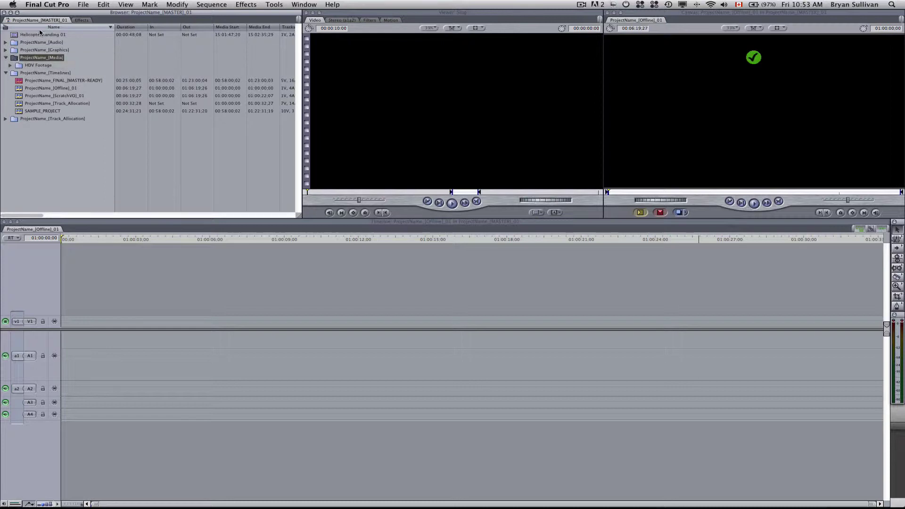
left_click_drag(15, 36, 38, 66)
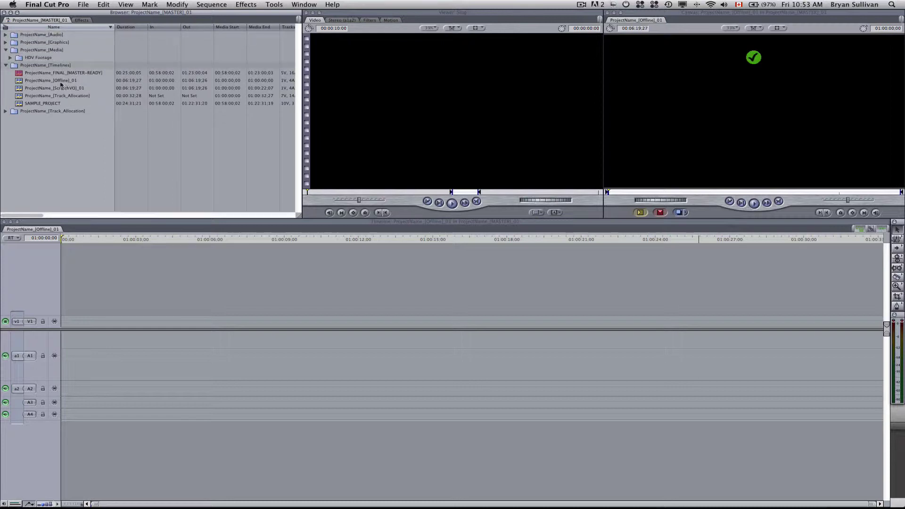
left_click(45, 57)
key("Right")
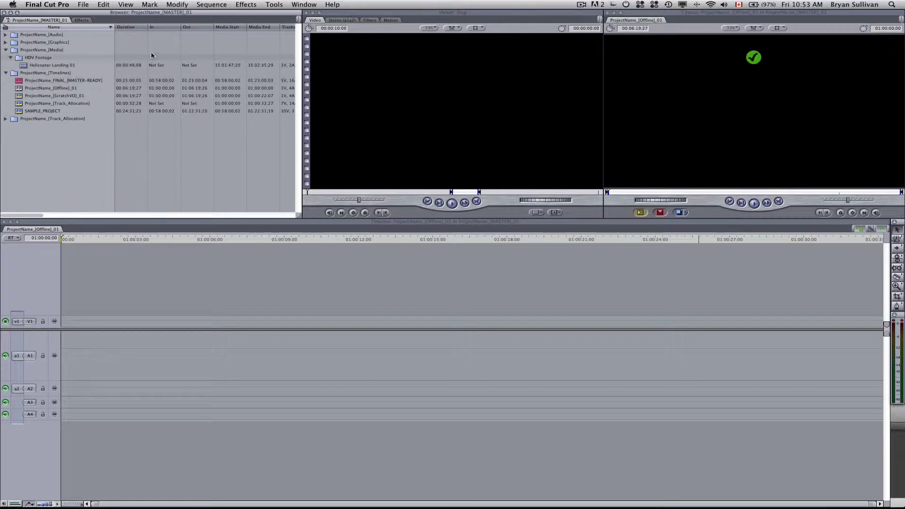
Create a new sequence named Raw footage and open it in the timeline.
left_click(83, 5)
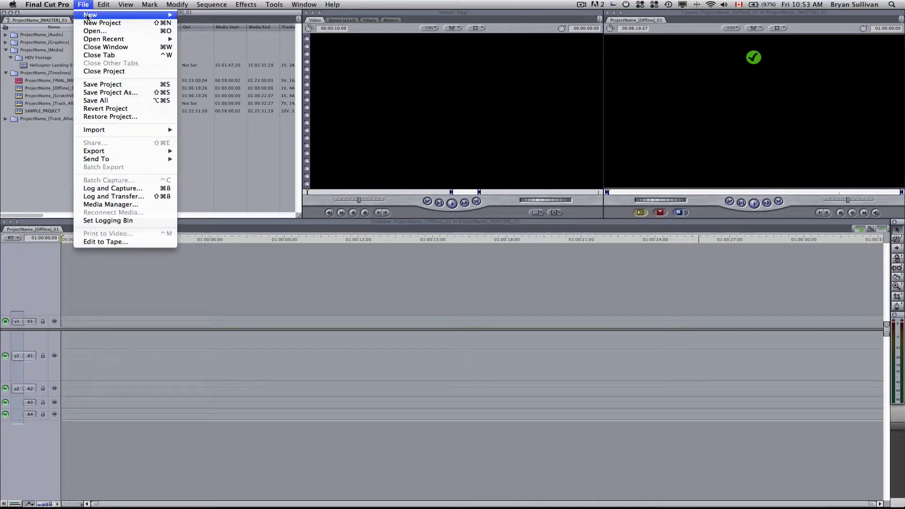
mouse_move(156, 14)
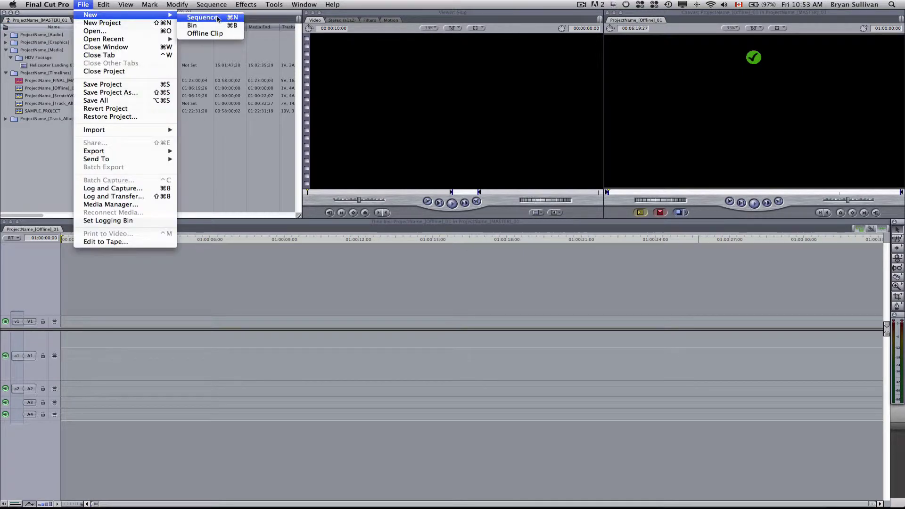
left_click(218, 17)
type("Raw footage")
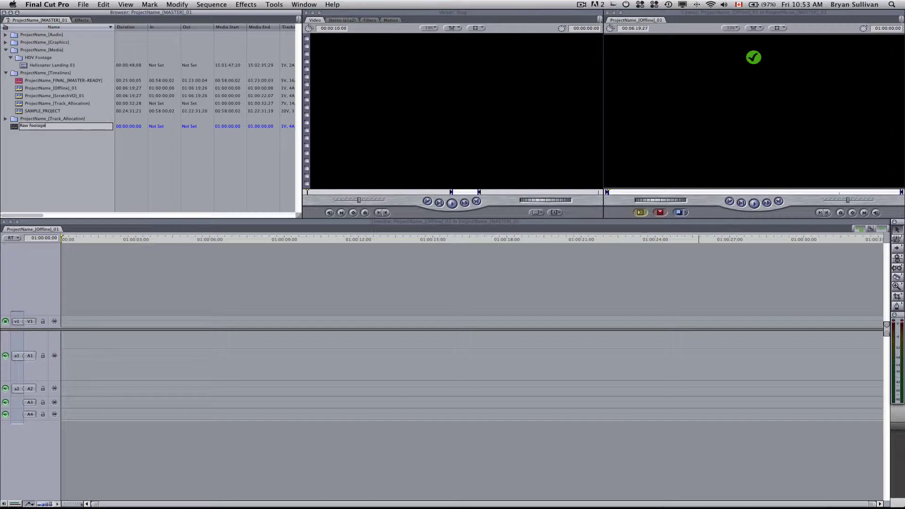
key("Return")
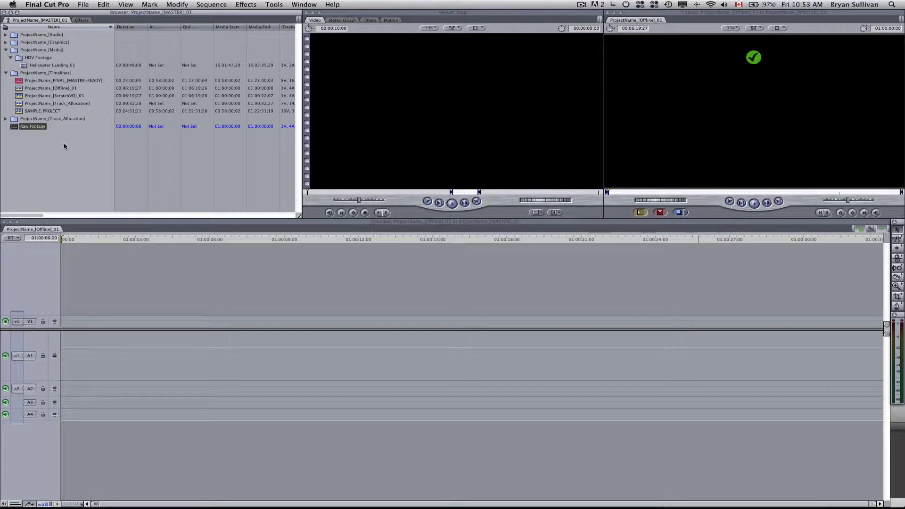
double_click(14, 127)
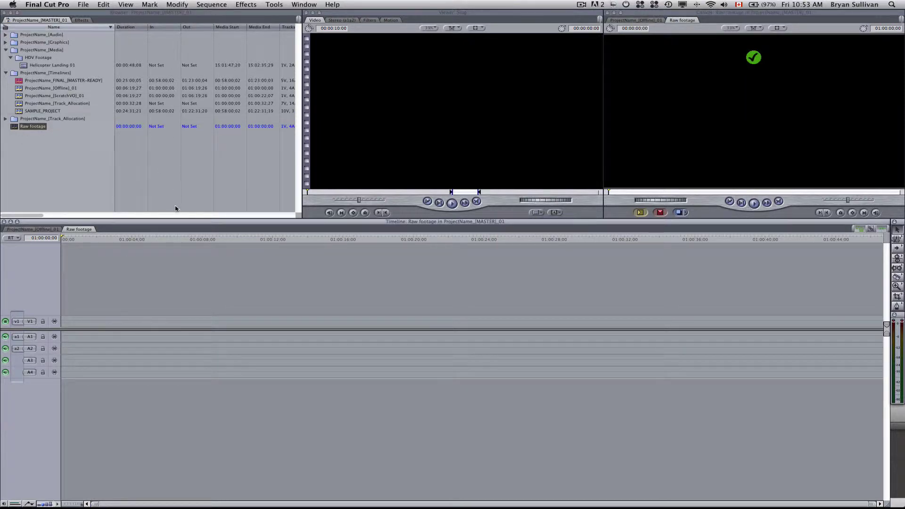
Check the sequence settings are 1920×1080 with Apple ProRes 422, then accept them.
left_click(214, 5)
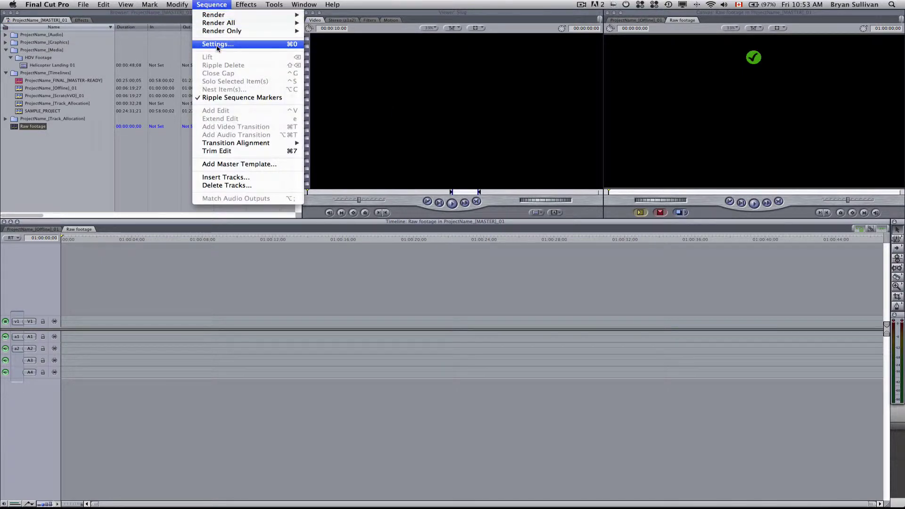
left_click(217, 46)
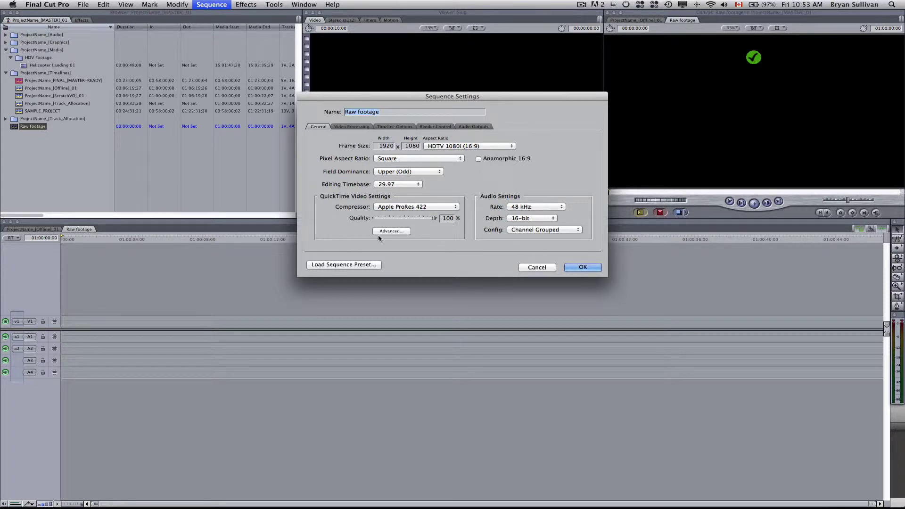
left_click(587, 267)
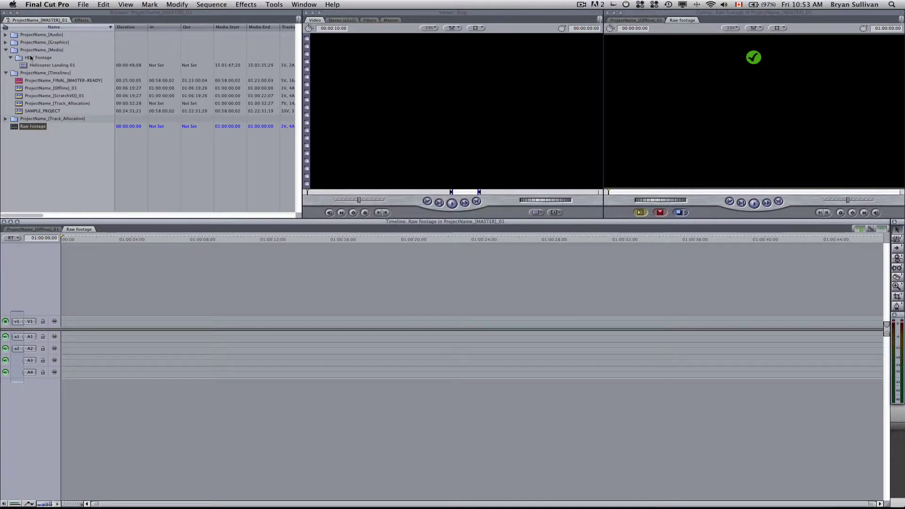
Add Helicopter Landing 01 to the timeline keeping sequence settings, then play from 01:00:11:08.
left_click_drag(24, 66, 95, 324)
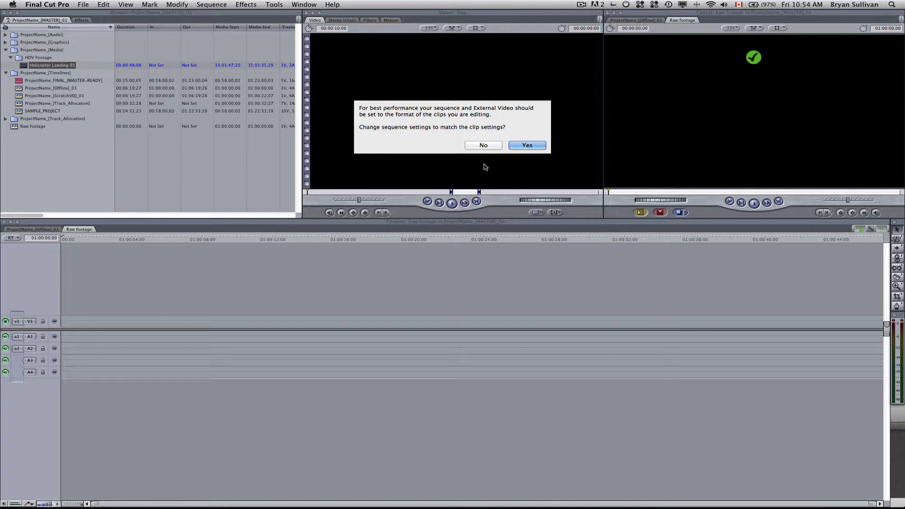
left_click(484, 146)
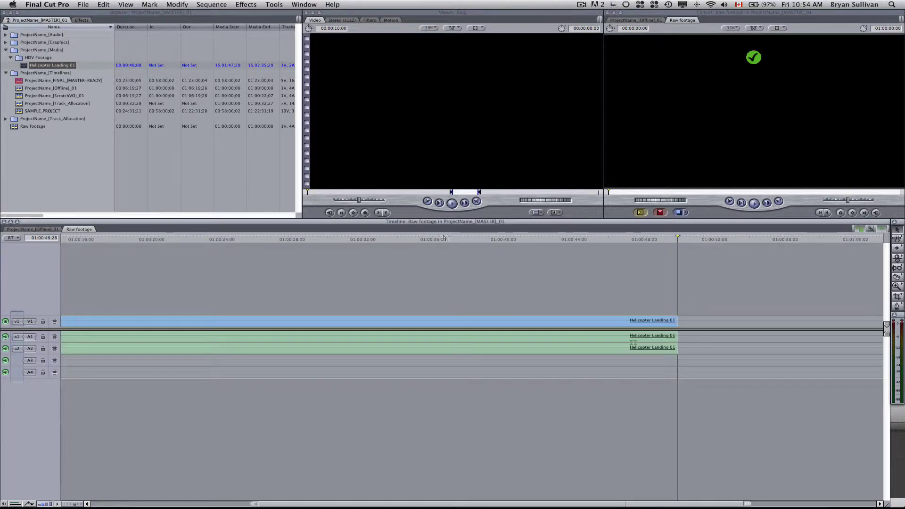
scroll(295, 269, "left", 5)
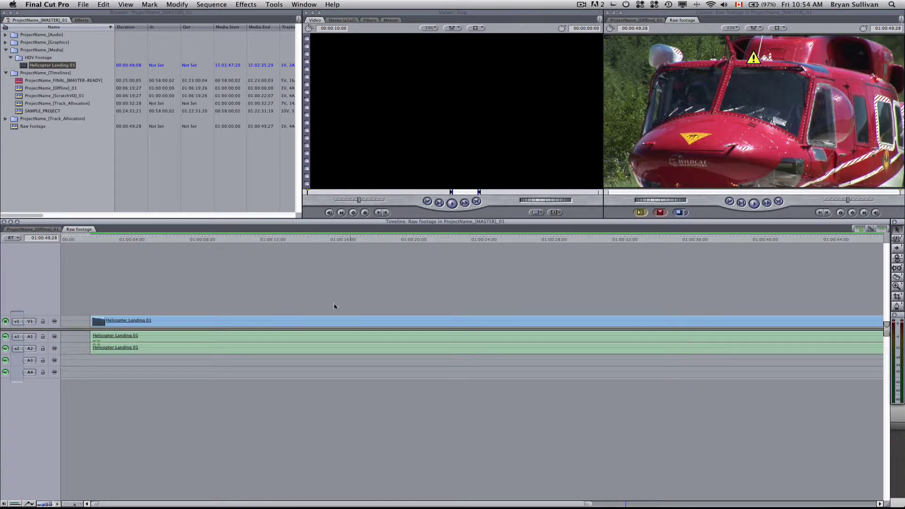
key("super+minus")
key("super+minus")
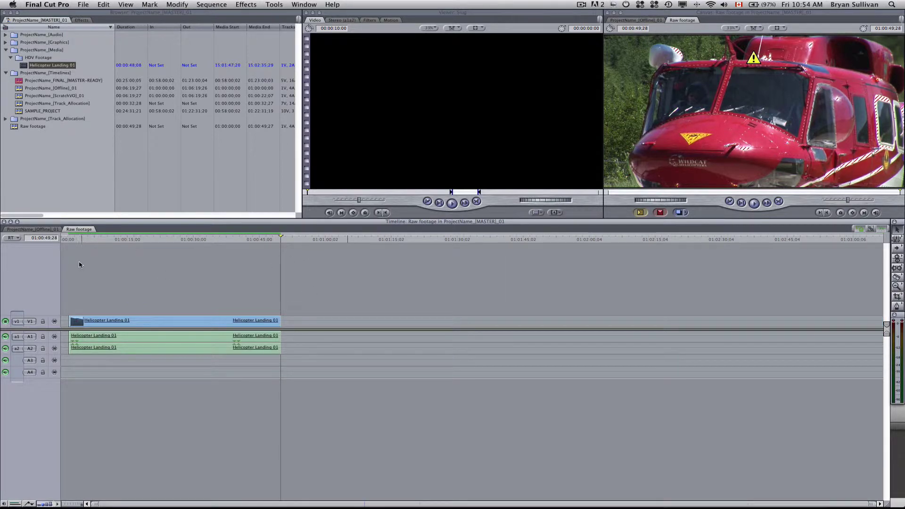
left_click(112, 238)
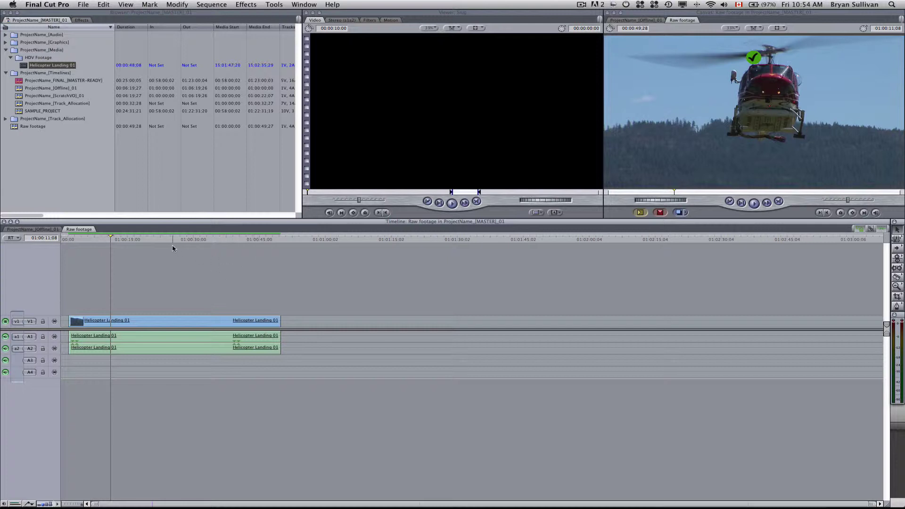
key("space")
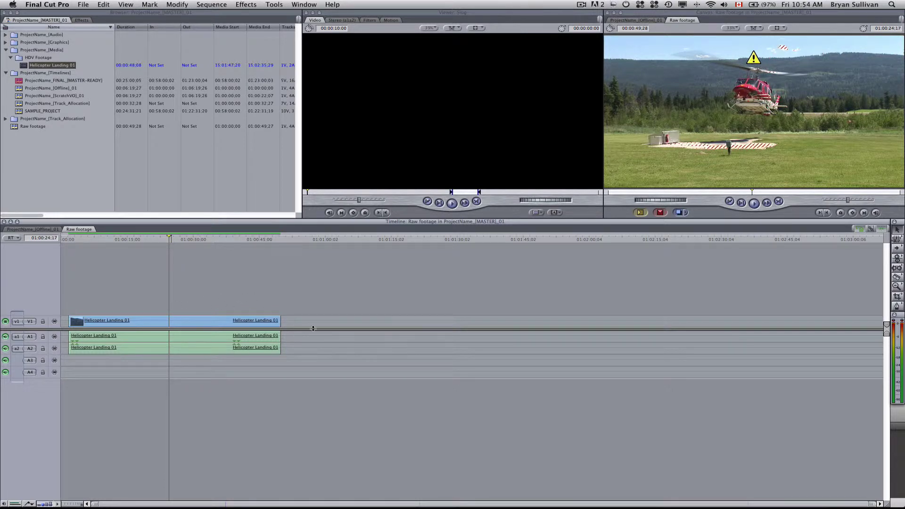
Render all video and audio of the selected clips, then cancel the render.
left_click_drag(95, 288, 281, 406)
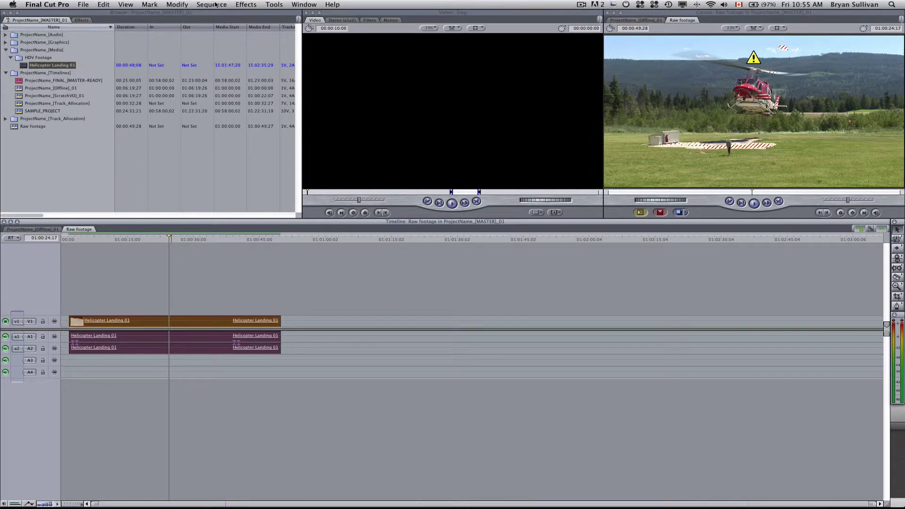
left_click(215, 4)
mouse_move(216, 21)
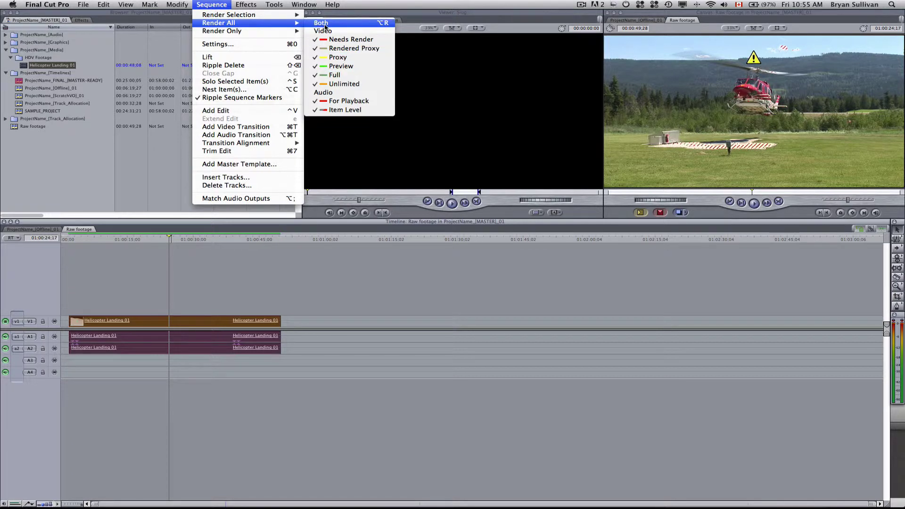
left_click(324, 25)
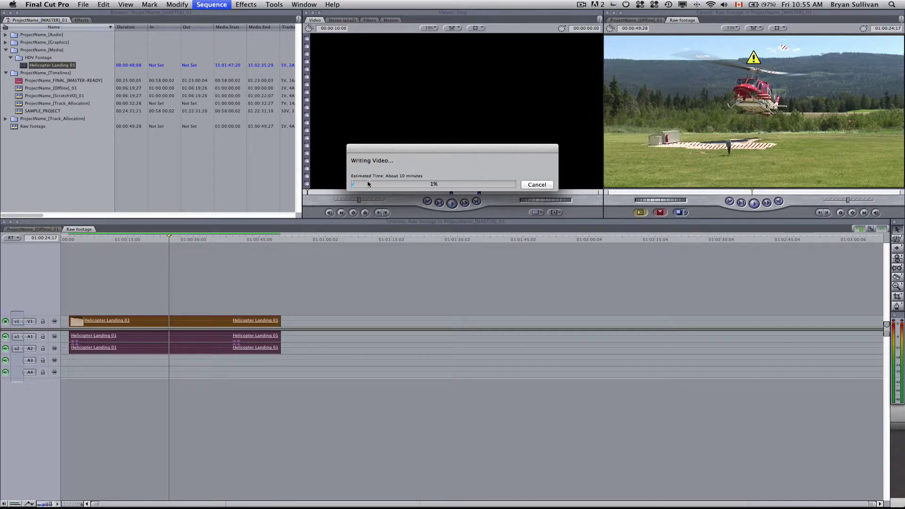
left_click(537, 184)
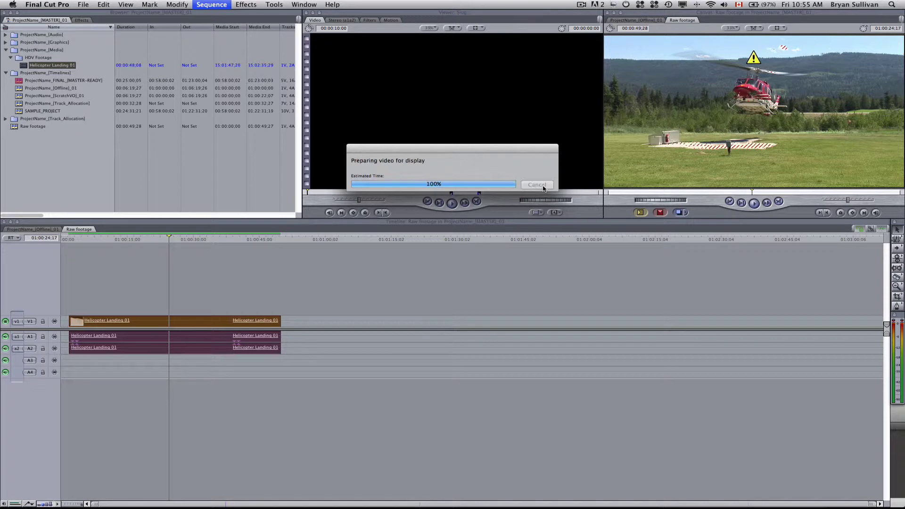
Zoom into the timeline start and play the footage from near the beginning.
left_click(69, 240)
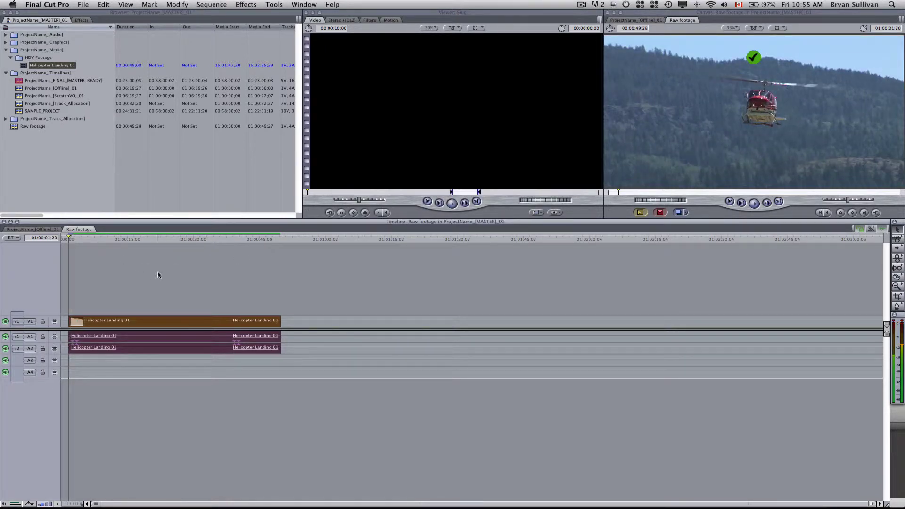
key("z")
left_click(170, 258)
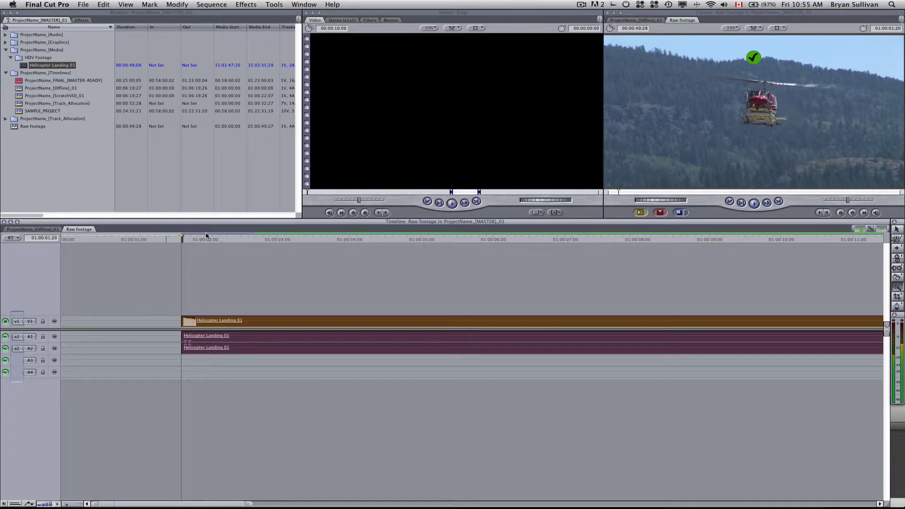
key("space")
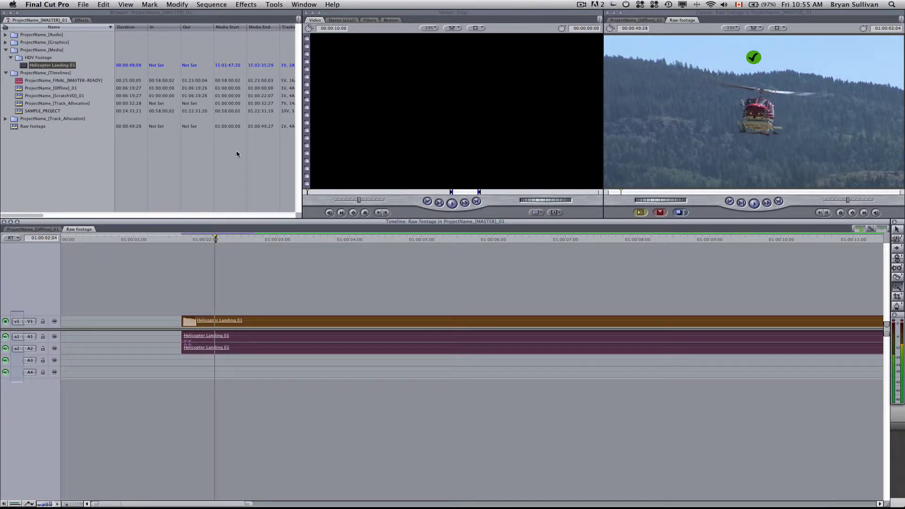
Set the sequence's Render Control codec to Apple ProRes 422.
left_click(213, 4)
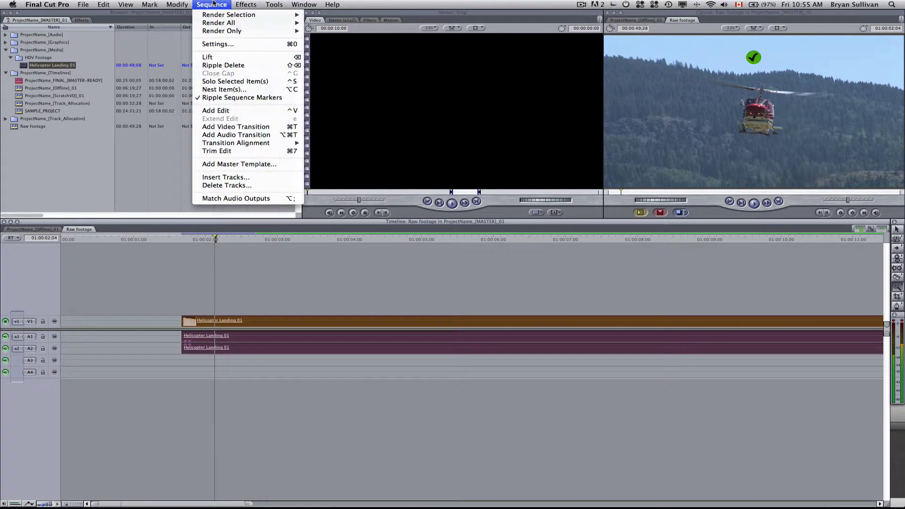
left_click(218, 44)
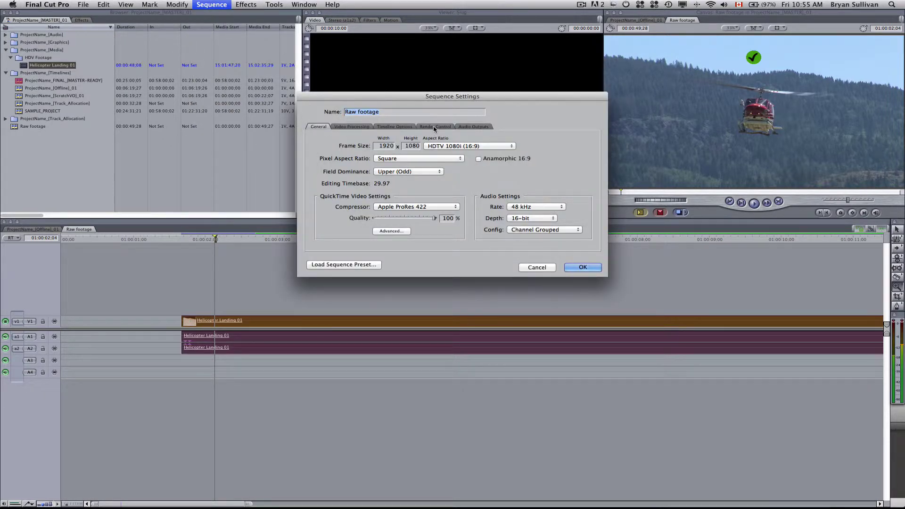
left_click(434, 127)
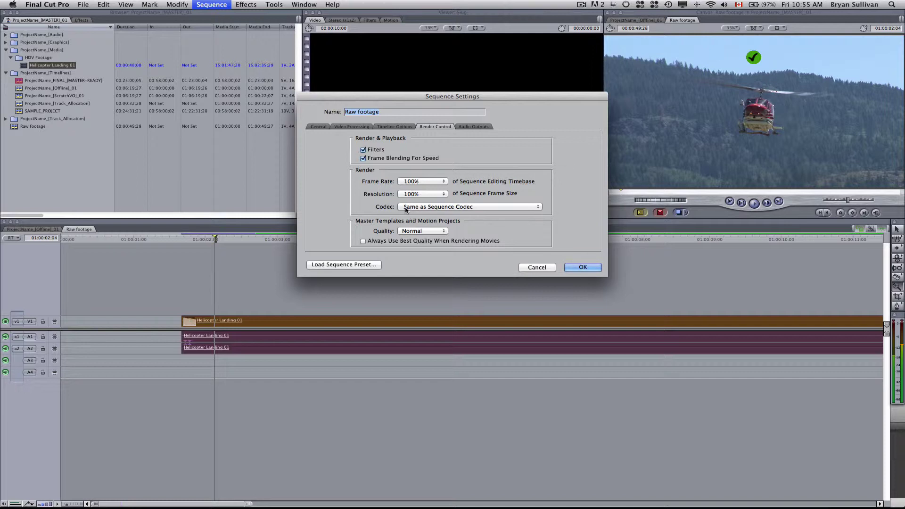
left_click(452, 210)
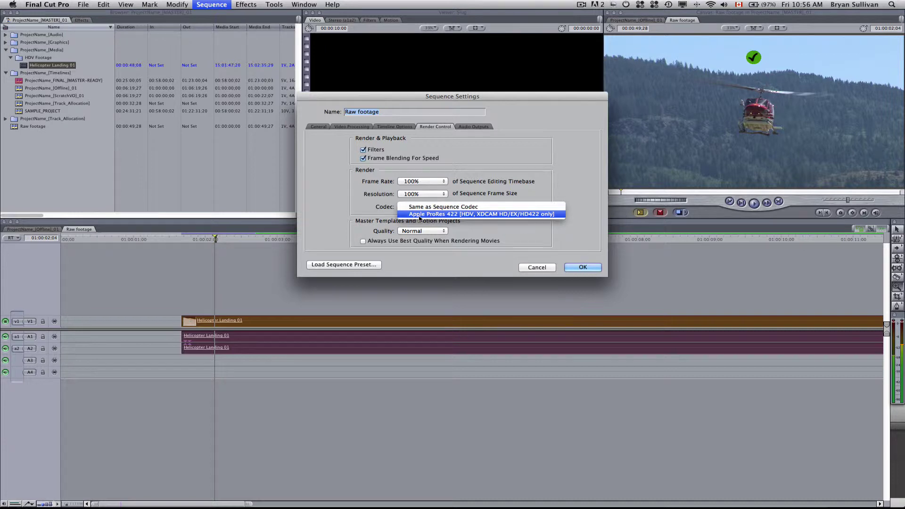
left_click(464, 214)
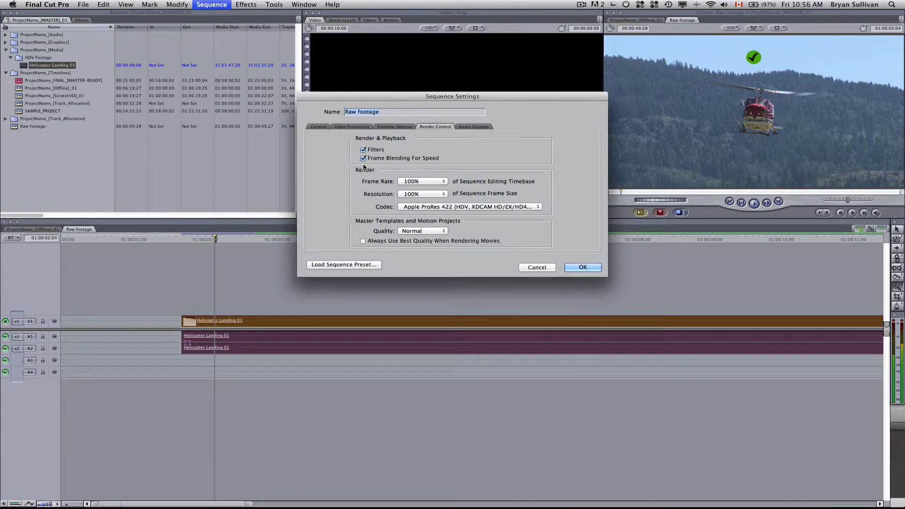
Change the starting timecode to 00:00:00;00 in Timeline Options and apply.
left_click(394, 127)
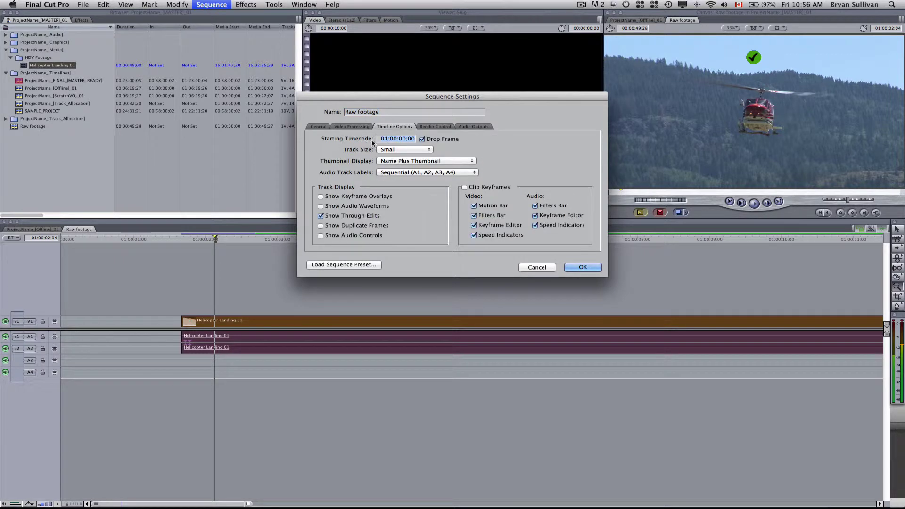
left_click(387, 140)
key("BackSpace")
type("0")
left_click(583, 267)
Preview the sequence and set an In point at 00:00:01:20.
left_click(124, 239)
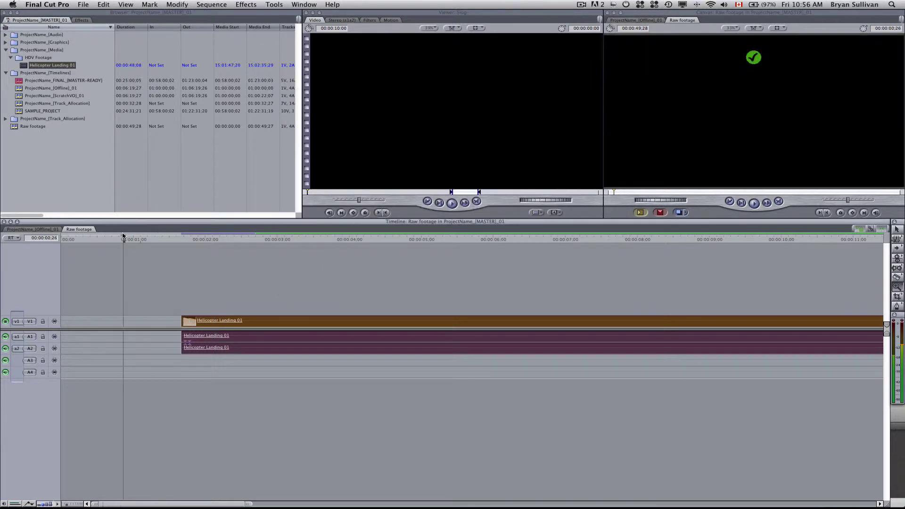
key("a")
left_click(231, 239)
key("space")
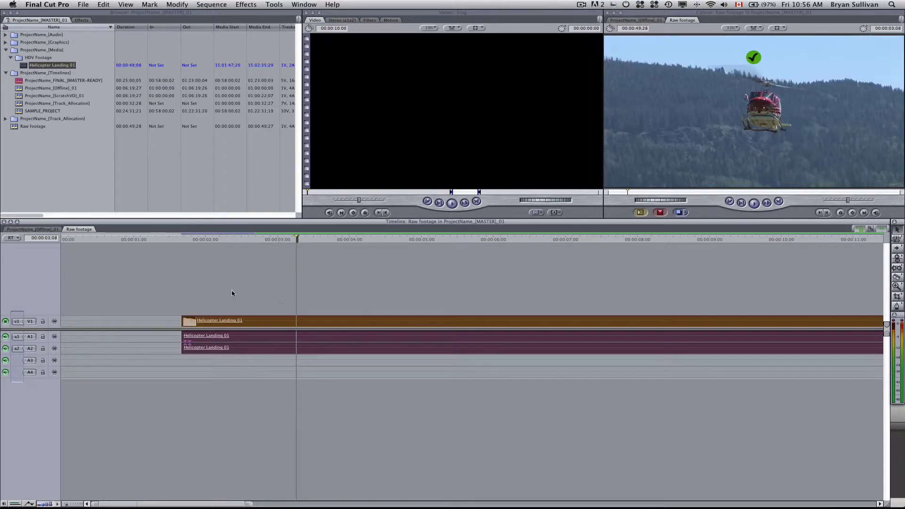
left_click_drag(191, 240, 182, 239)
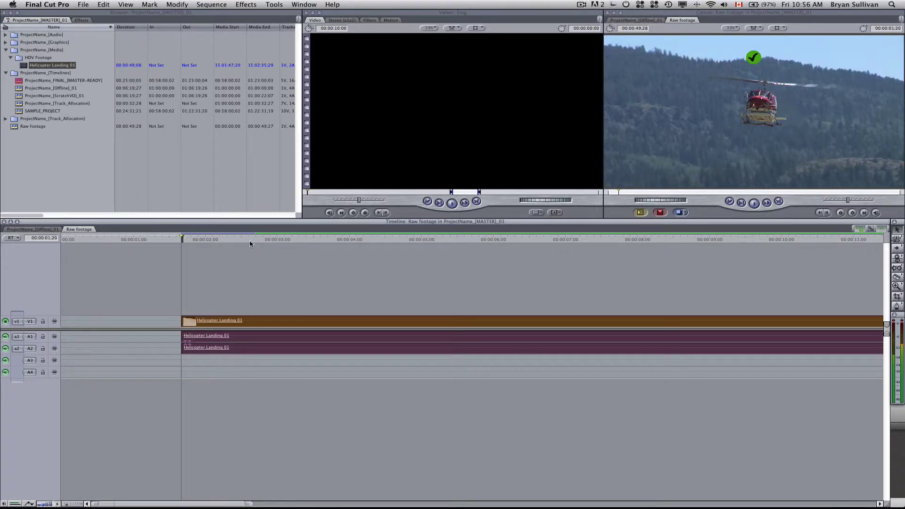
key("i")
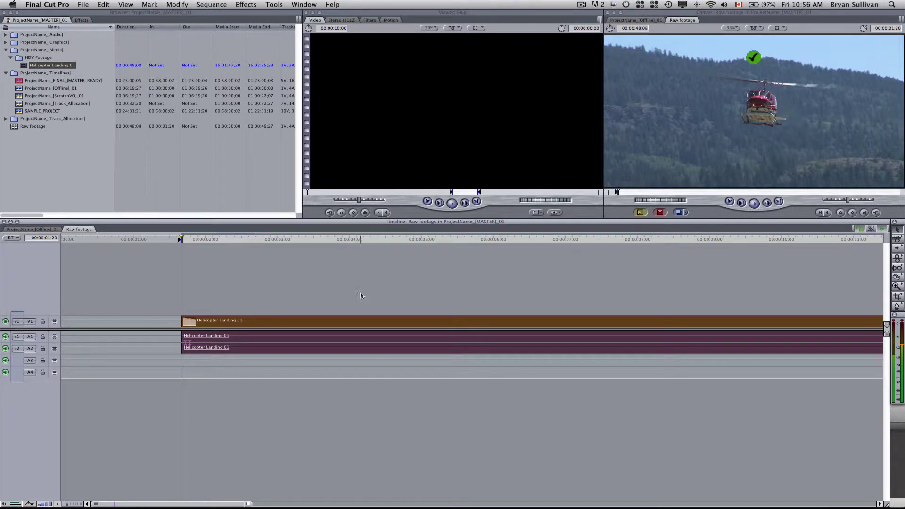
Mark the Out point at the clip's end, 00:00:49:28, and fit the timeline view.
scroll(378, 297, "right", 15)
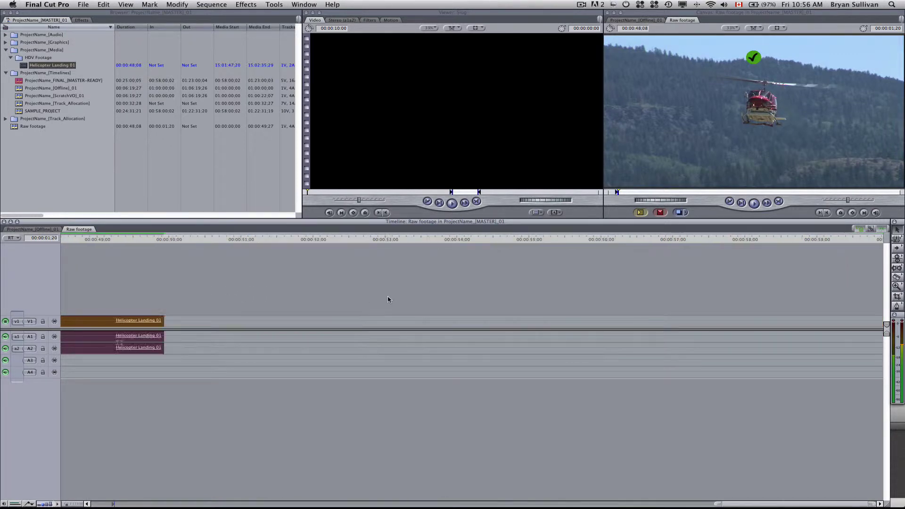
left_click(387, 300)
scroll(385, 299, "left", 2)
left_click(196, 240)
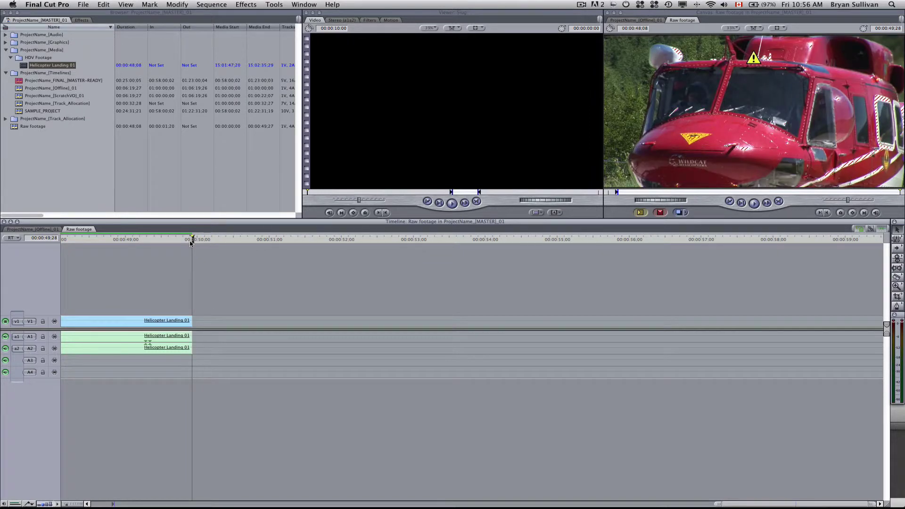
key("o")
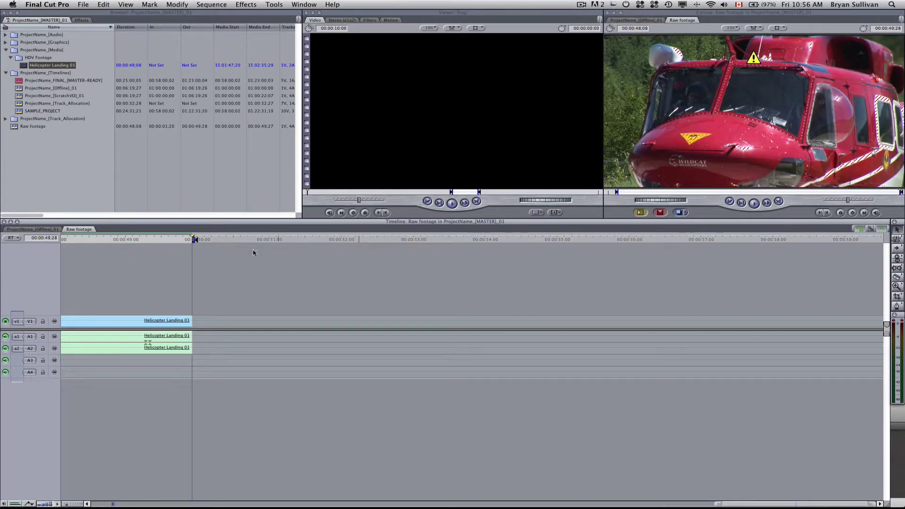
scroll(242, 250, "left", 6)
key("alt+minus")
key("alt+minus")
key("alt+minus")
key("alt+minus")
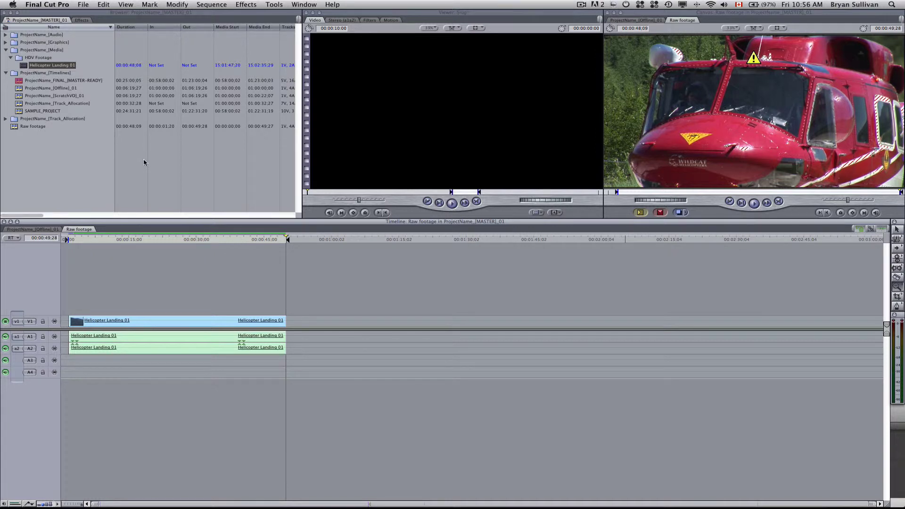
Export the sequence as QuickTime movie 'Heli FINAL' into a new FINAL EXPORTS folder.
left_click(83, 4)
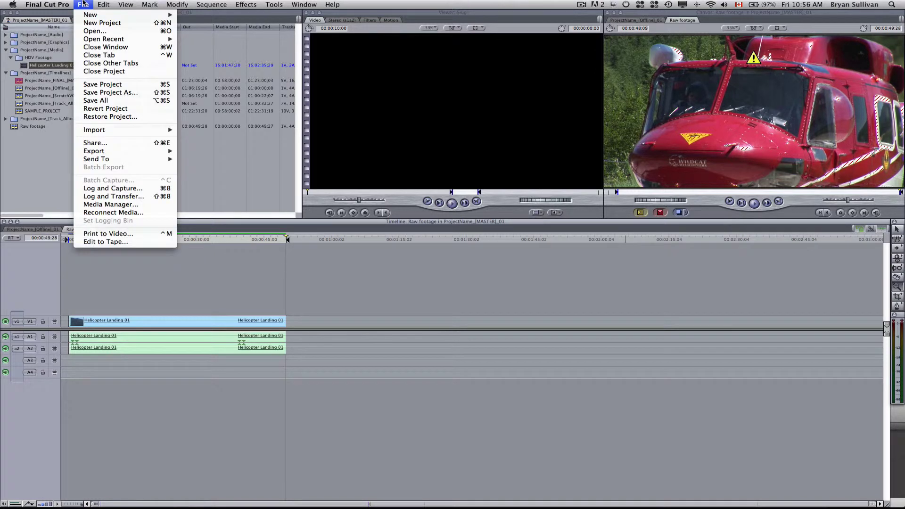
mouse_move(161, 151)
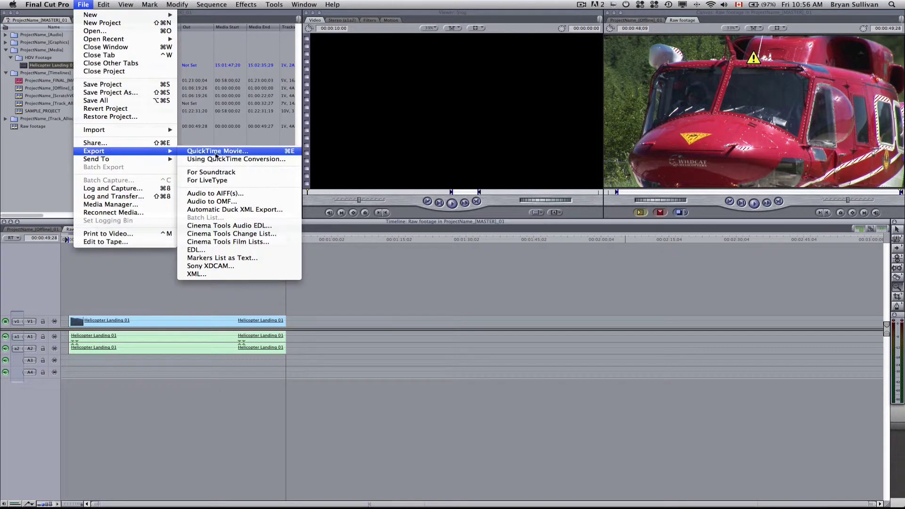
left_click(227, 151)
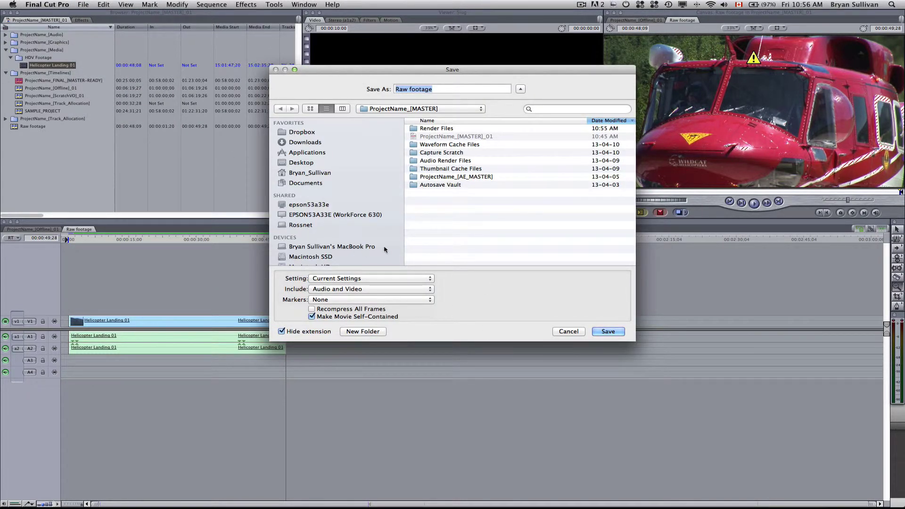
left_click(383, 331)
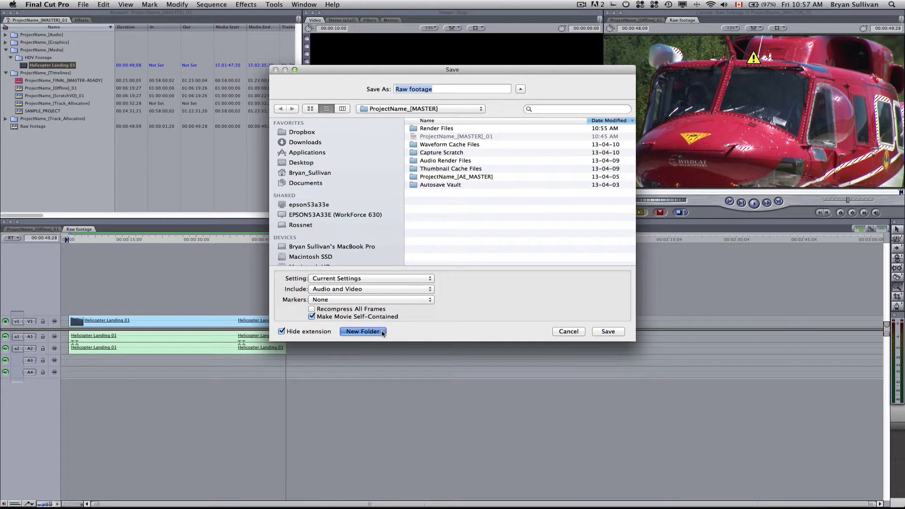
type("FINAL EXPORTS")
key("Return")
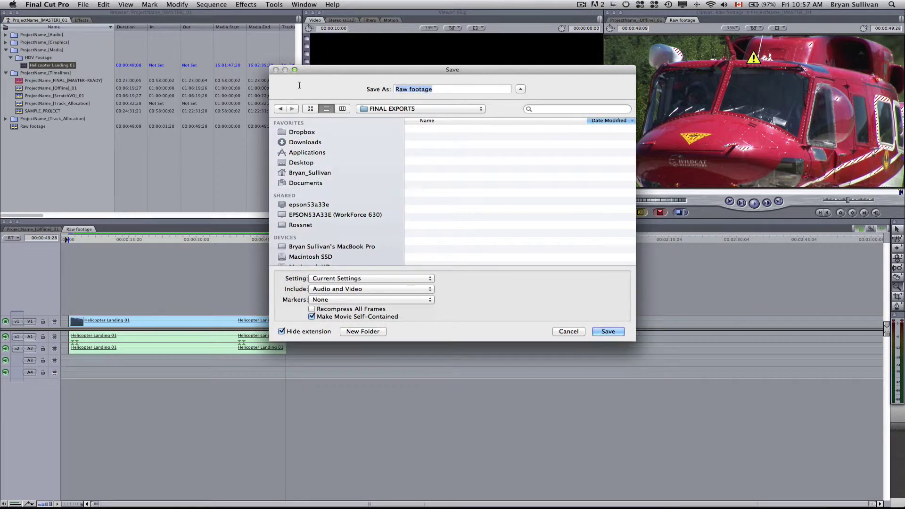
type("Heli FINAL")
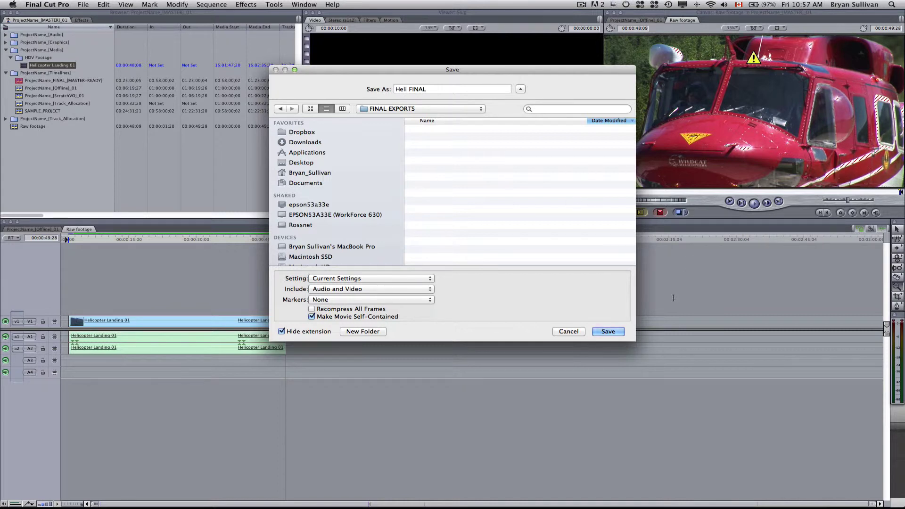
left_click(614, 332)
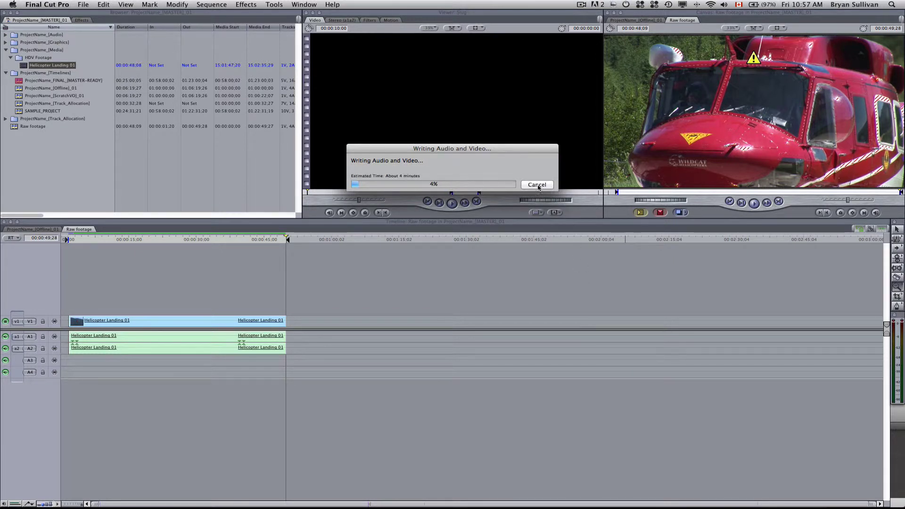
Cancel the running export and launch MPEG Streamclip by searching 'mpeg' in Spotlight.
left_click(537, 185)
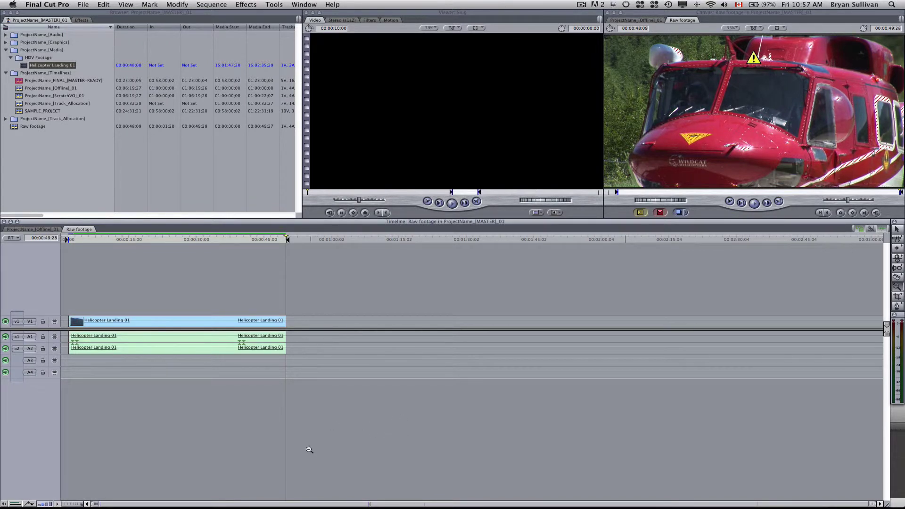
mouse_move(166, 505)
left_click(892, 4)
type("mpeg")
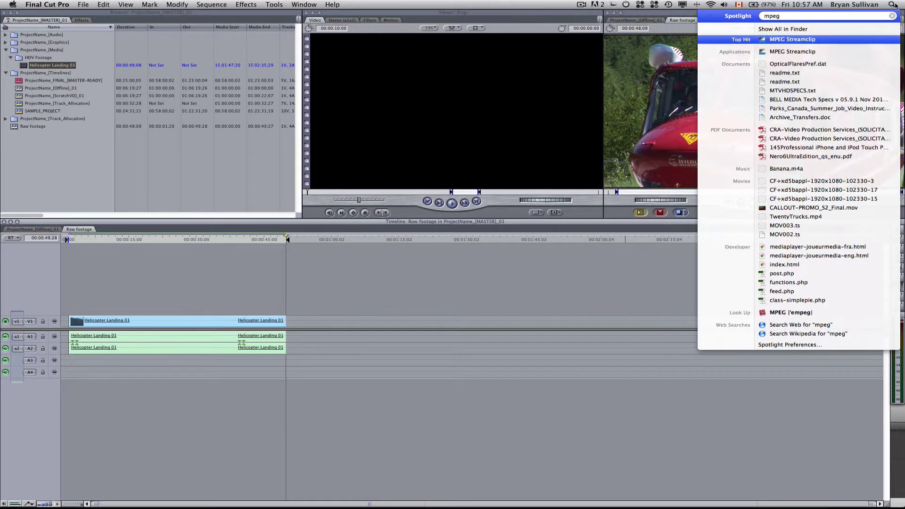
key("Return")
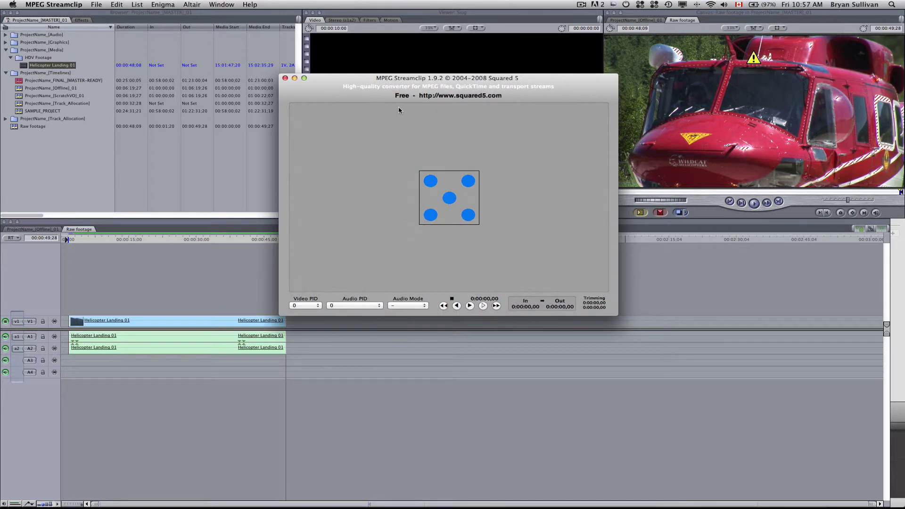
Load co3-e01_promo_fr.mp4 into MPEG Streamclip, a 0:00:29,26 clip.
left_click_drag(399, 109, 299, 84)
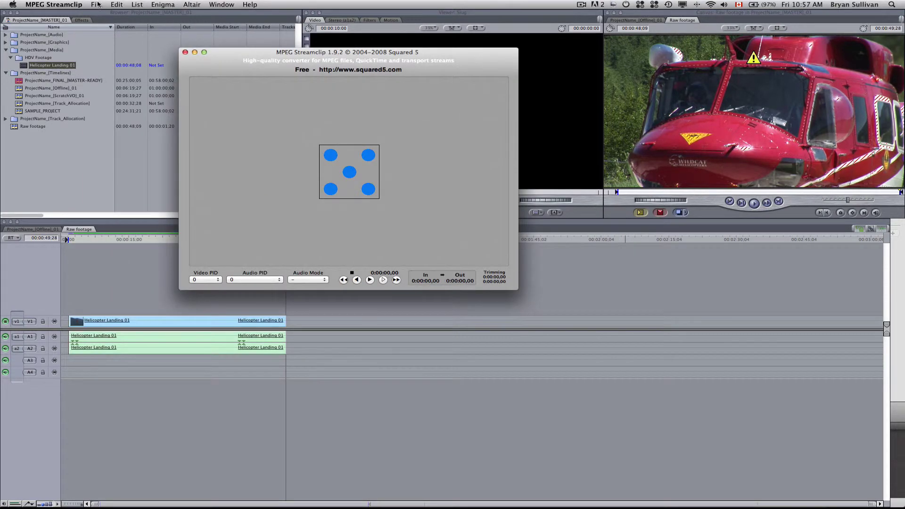
left_click(98, 4)
left_click(109, 16)
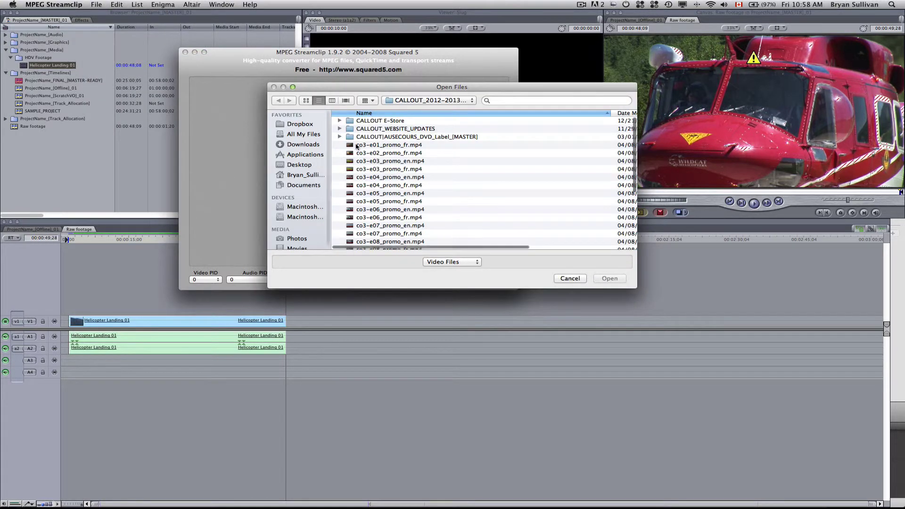
scroll(401, 172, "down", 2)
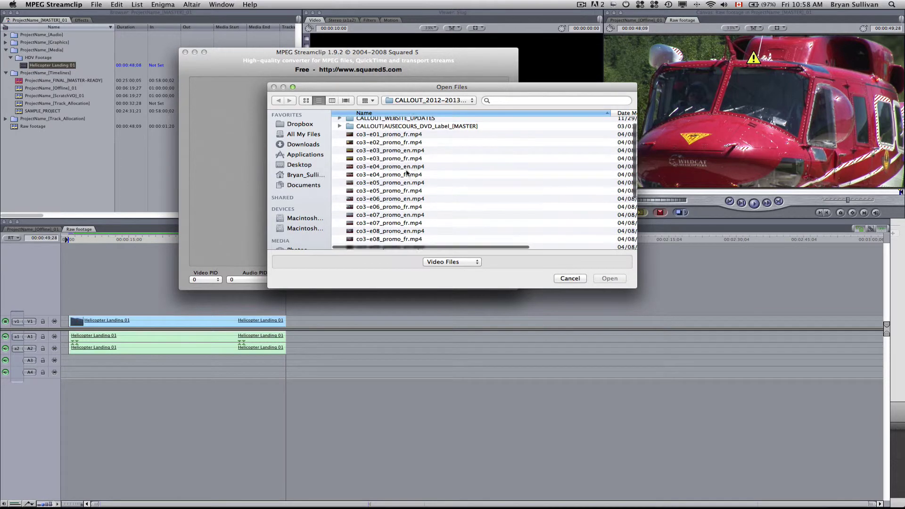
scroll(407, 173, "up", 2)
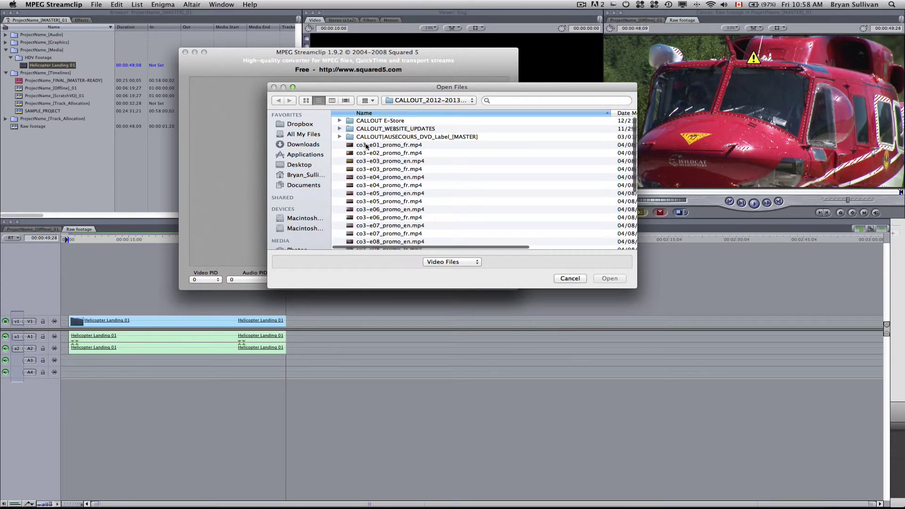
left_click(386, 146)
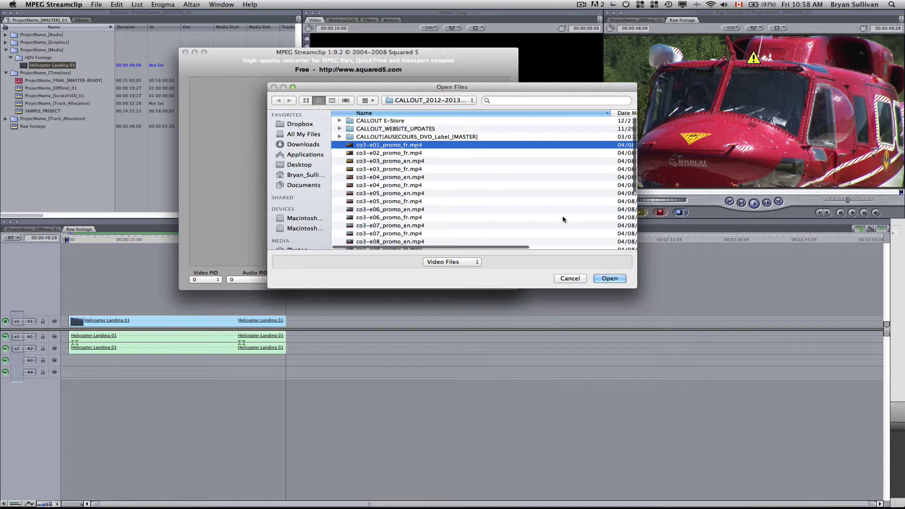
left_click(608, 279)
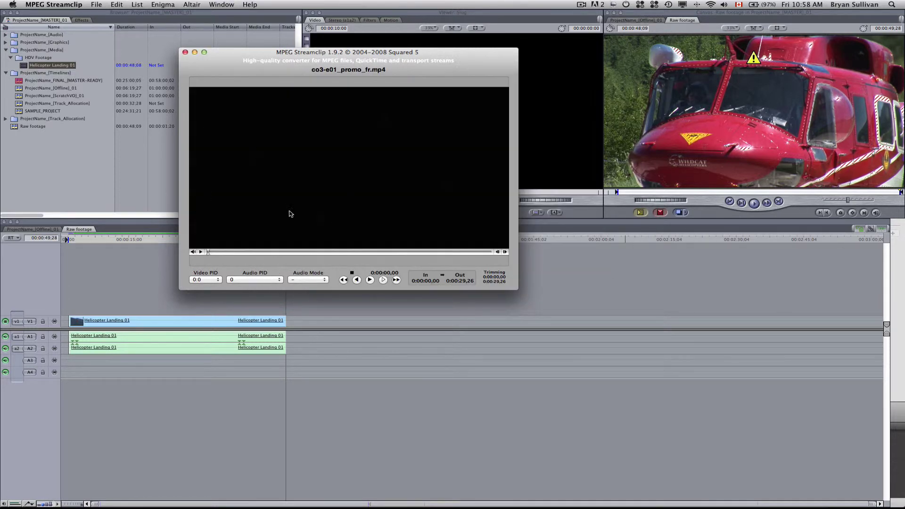
left_click_drag(263, 69, 233, 113)
left_click(96, 5)
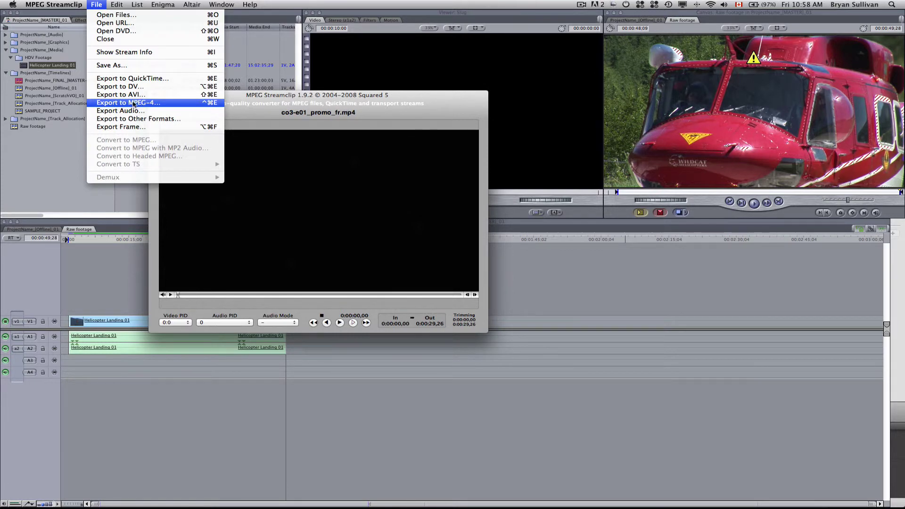
Start an MPEG-4 export using the Apple TV 1280×720 (HD) preset.
left_click(133, 103)
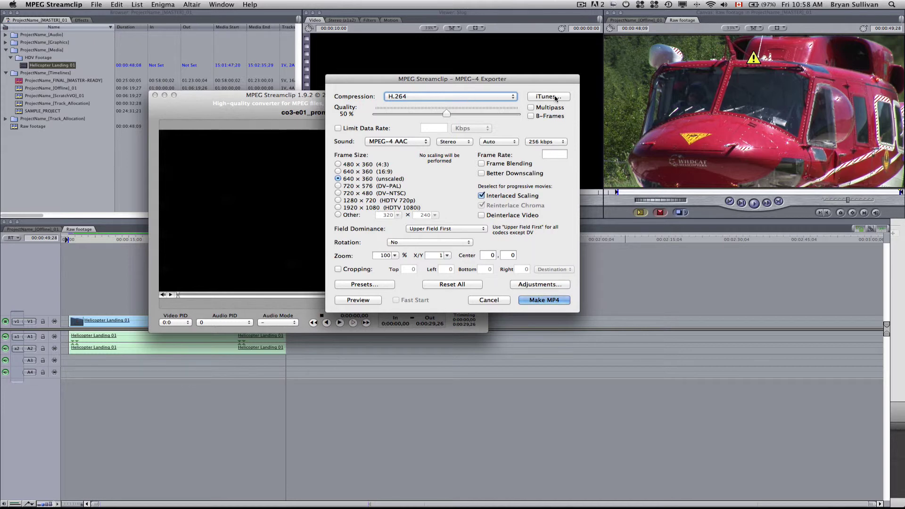
left_click(555, 97)
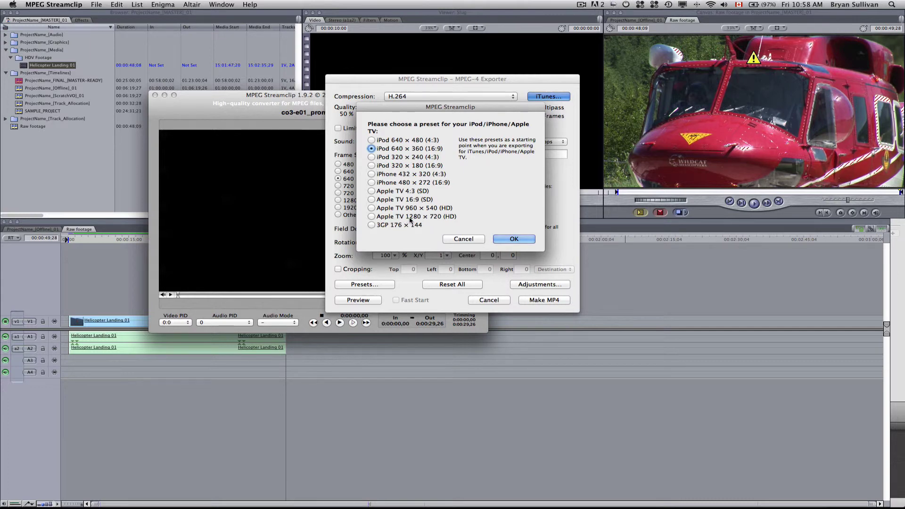
left_click(372, 217)
Accept the Apple TV preset and change the frame size to 1920×1080.
left_click(514, 239)
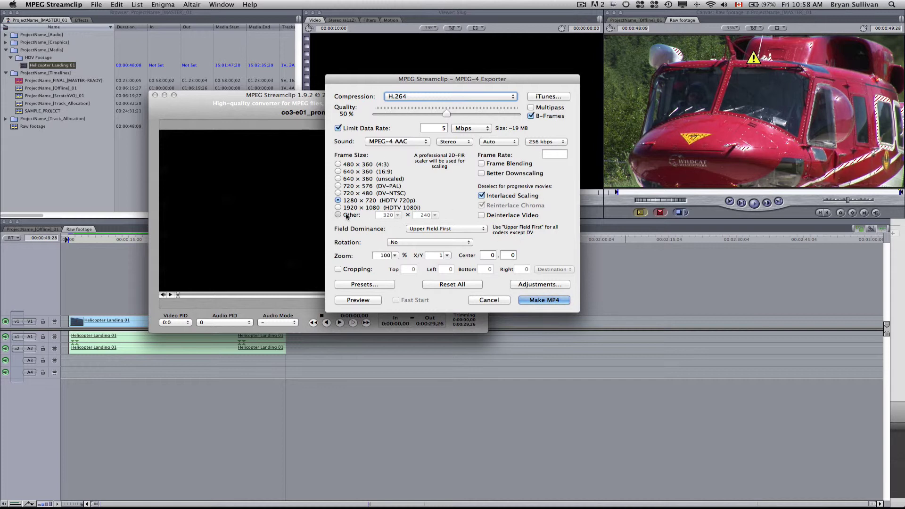
left_click(347, 216)
type("19")
key("Tab")
type("10")
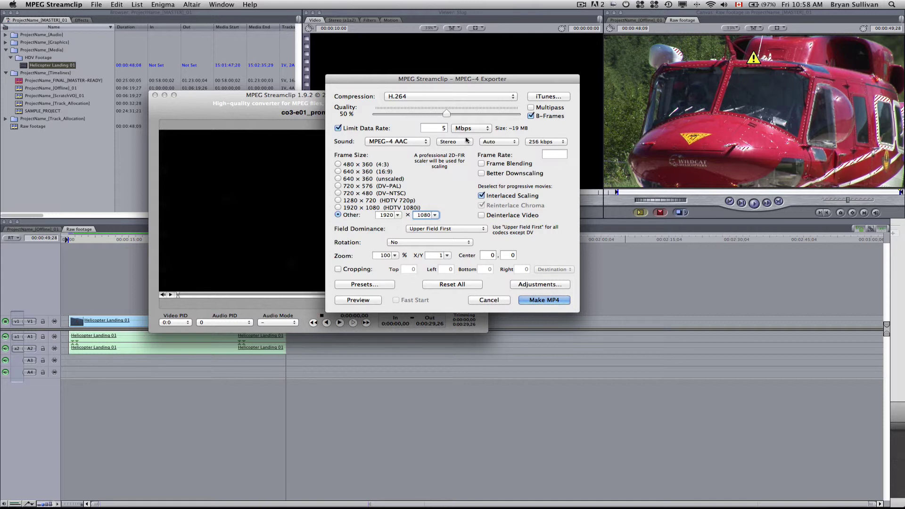
Set a 10 Mbps limit, 100% quality, 128 kbps audio, and interlaced scaling off.
left_click(432, 128)
type("10")
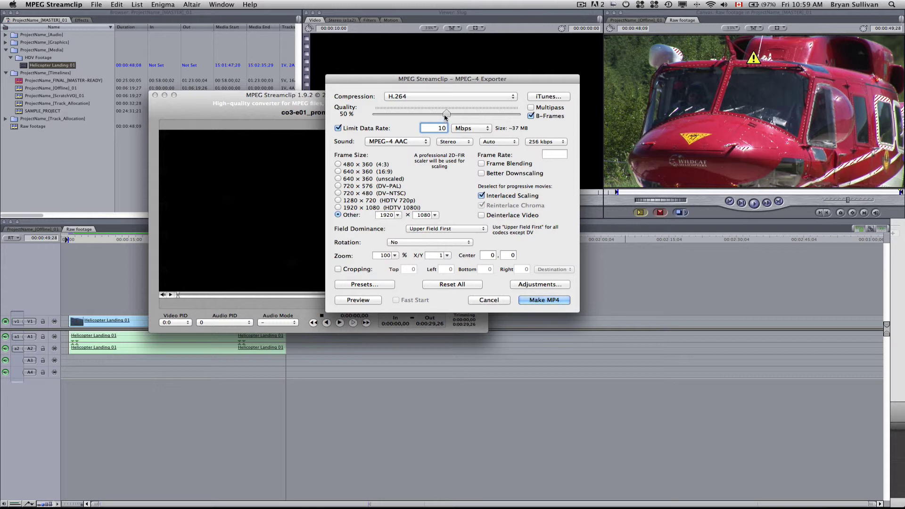
left_click_drag(447, 115, 521, 116)
left_click(541, 142)
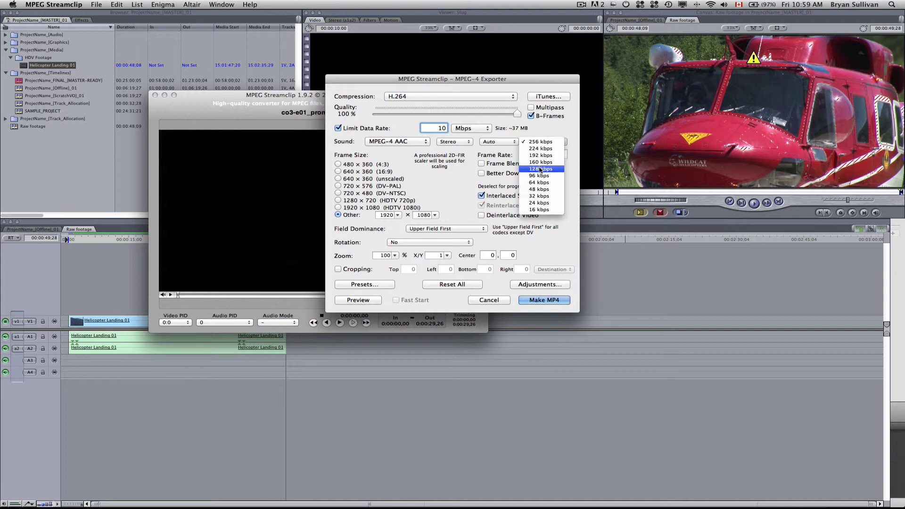
left_click(552, 170)
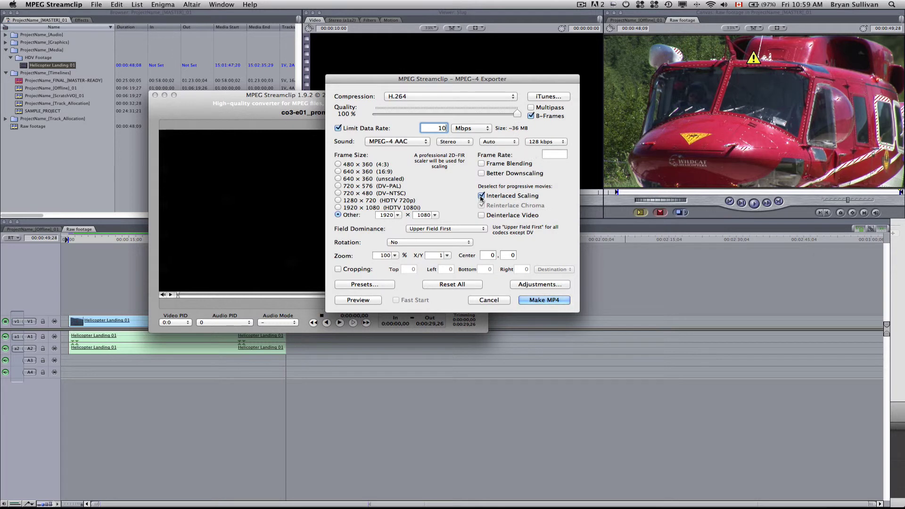
left_click(481, 196)
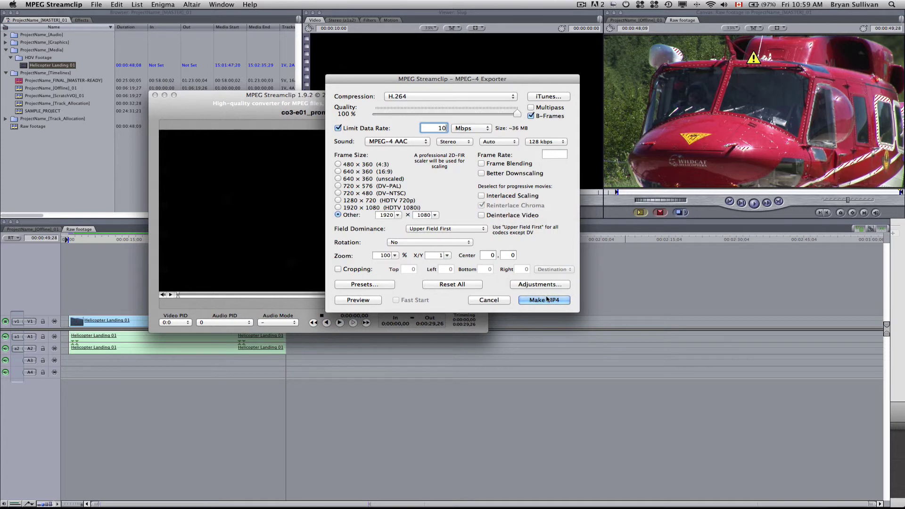
Click Make MP4 to get the save dialog proposing co3-e01_promo_fr.
left_click(545, 301)
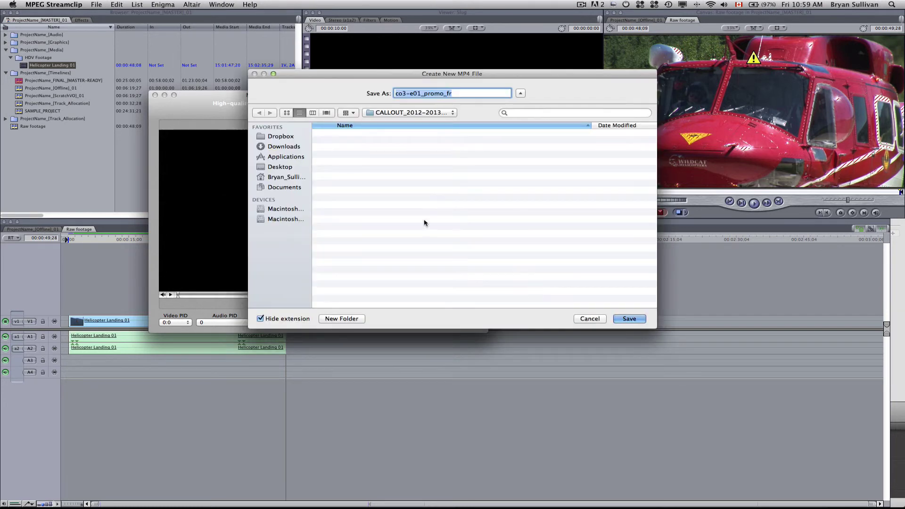